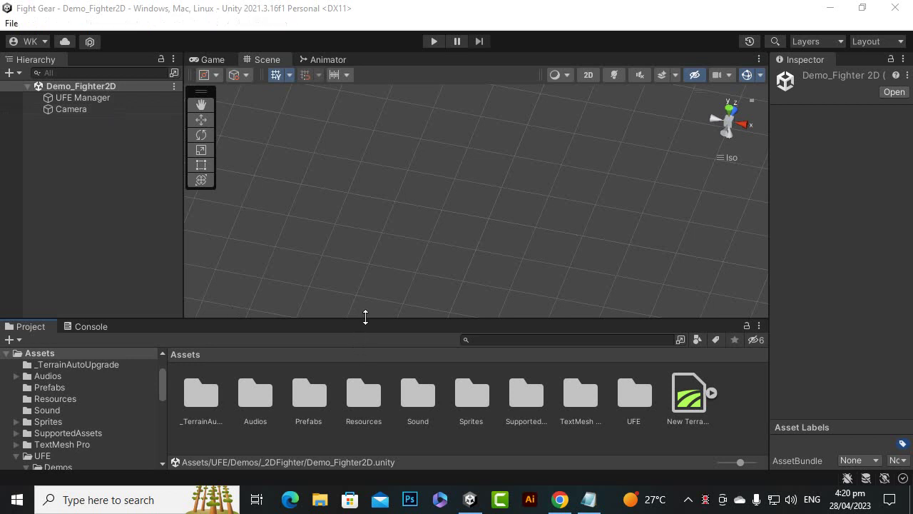
# Step: Open the Demo_Arena3D scene from the project's UFE/Demos/_3DArena folder
pyautogui.moveTo(365, 317); pyautogui.dragTo(365, 316)
pyautogui.doubleClick(628, 409)
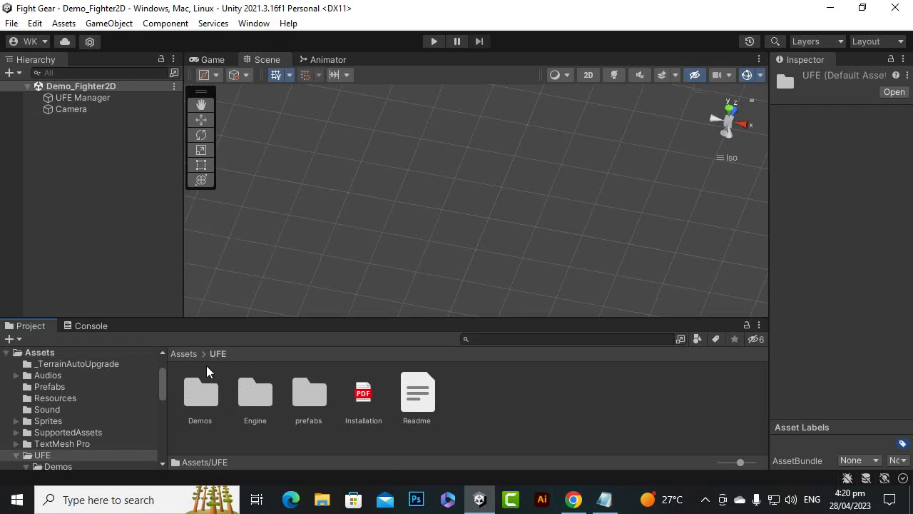
pyautogui.doubleClick(216, 403)
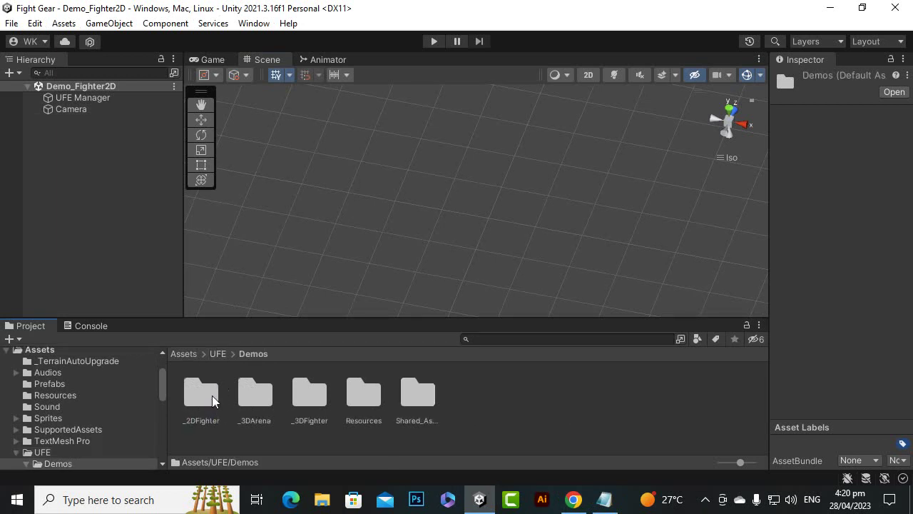
pyautogui.click(206, 386)
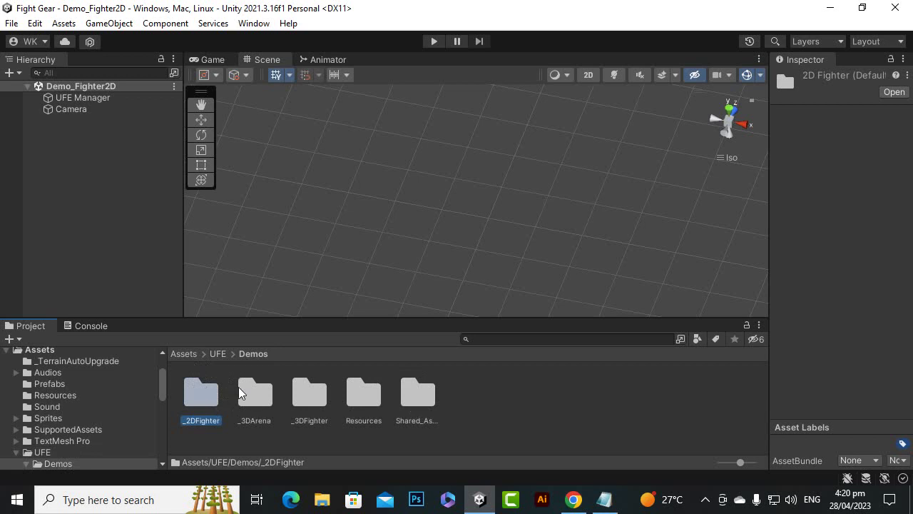
pyautogui.doubleClick(257, 391)
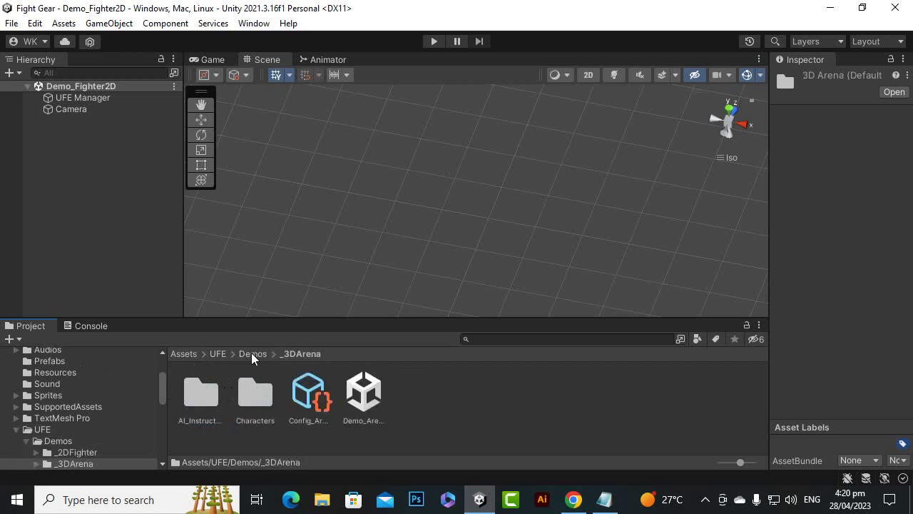
pyautogui.doubleClick(354, 400)
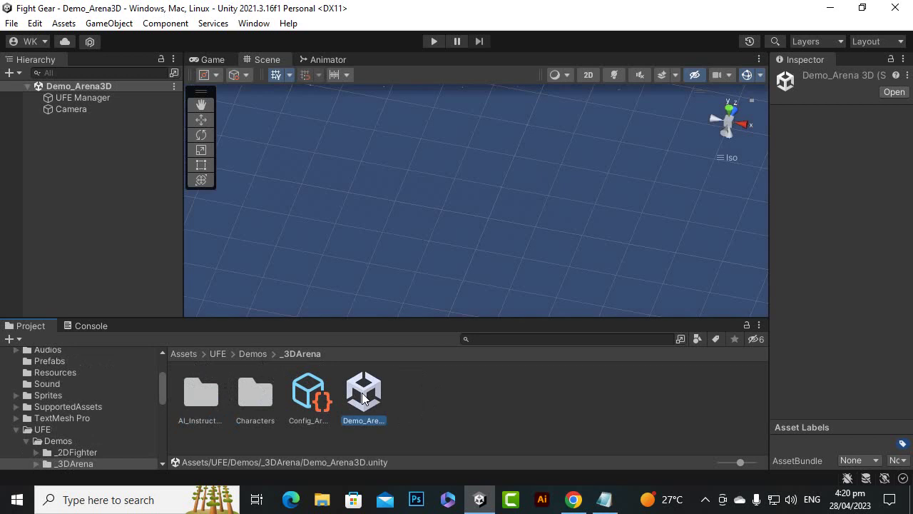
# Step: Playtest the arena scene with a Player vs CPU match using Robot Kyle Arena, browsing the stages before picking one, and stop play mode
pyautogui.click(433, 41)
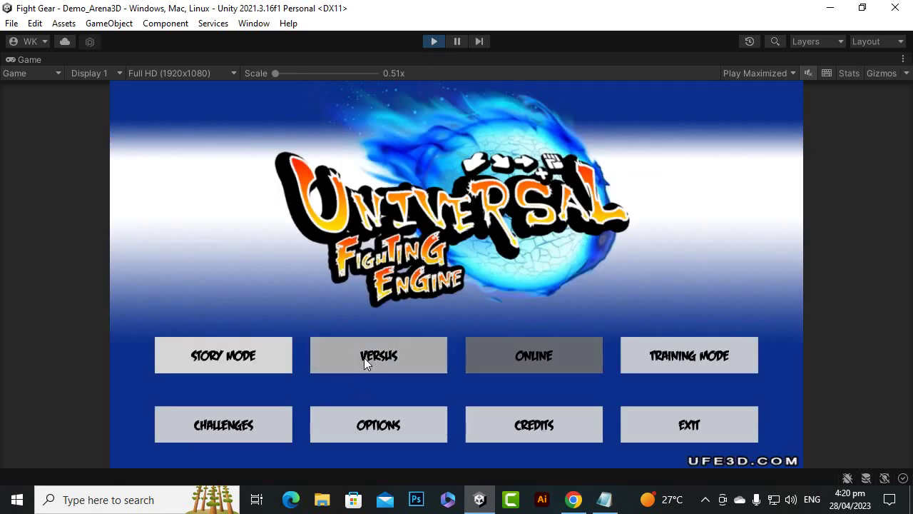
pyautogui.click(364, 357)
pyautogui.click(433, 369)
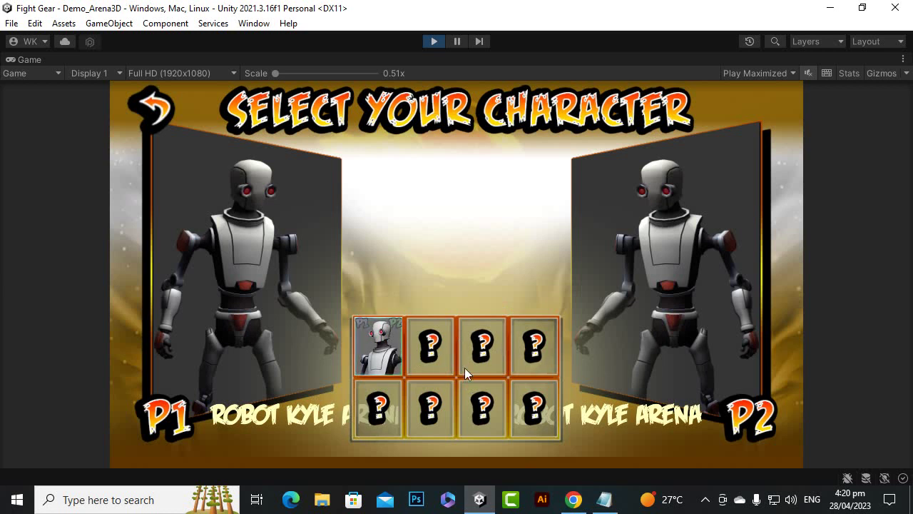
pyautogui.click(393, 357)
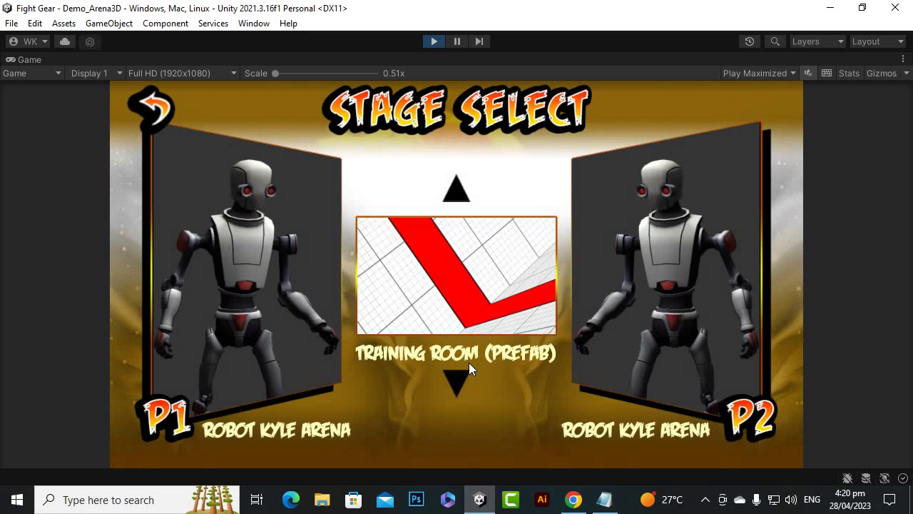
pyautogui.click(460, 381)
pyautogui.click(462, 381)
pyautogui.click(463, 381)
pyautogui.click(462, 381)
pyautogui.click(476, 303)
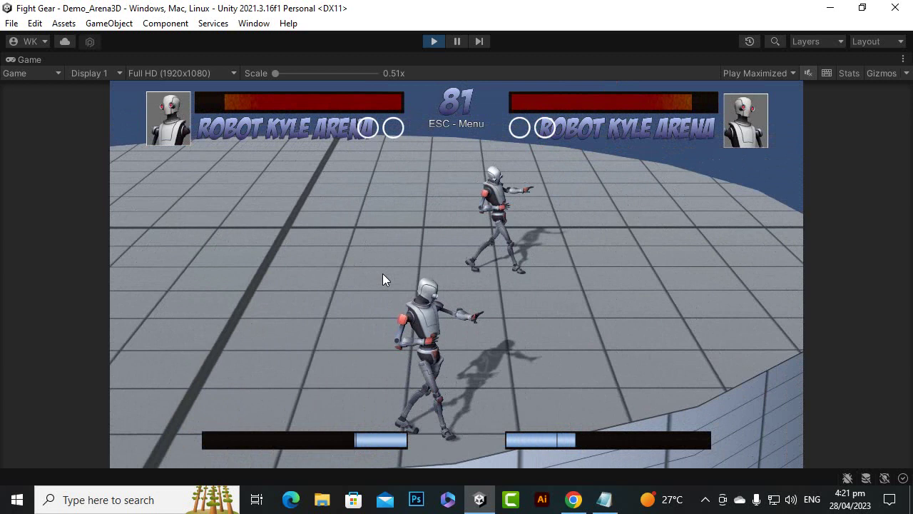
pyautogui.click(434, 41)
# Step: Open the Demo_Fighter3D - Type 1 scene from the UFE/Demos/_3DFighter folder
pyautogui.click(260, 354)
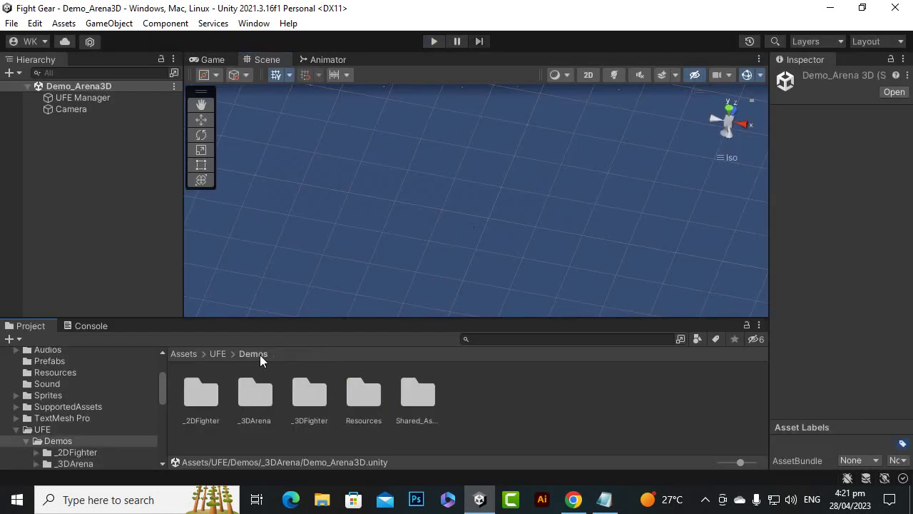
pyautogui.click(304, 398)
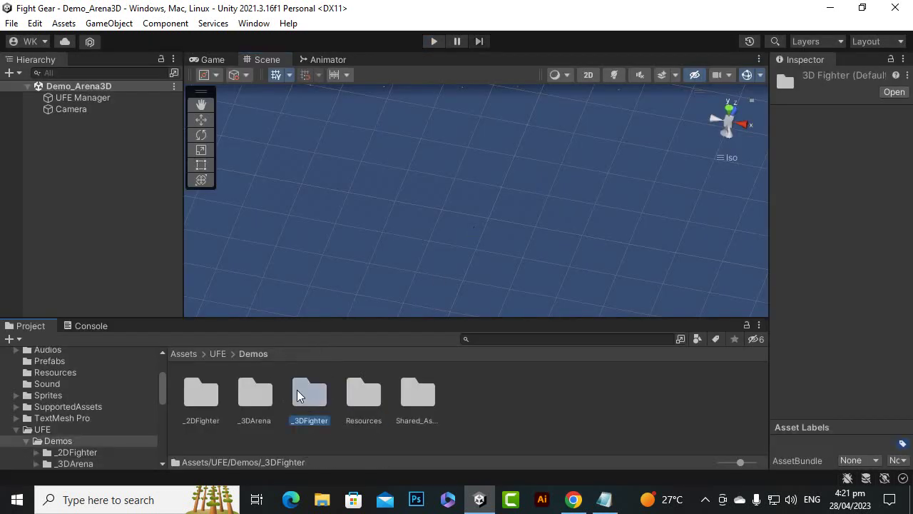
pyautogui.doubleClick(296, 395)
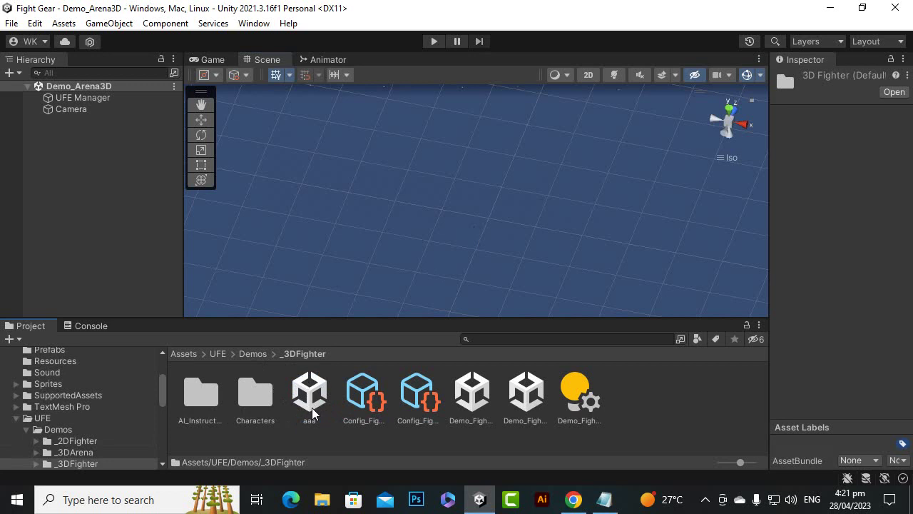
pyautogui.click(318, 417)
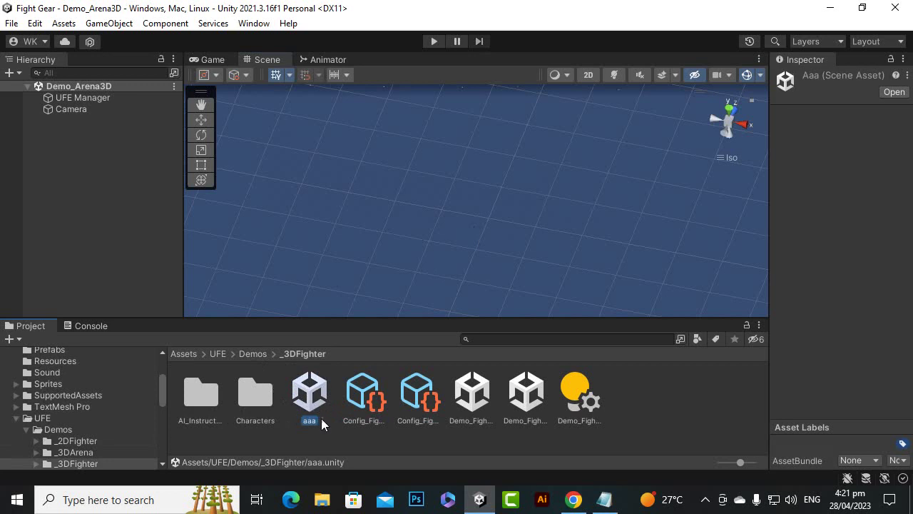
pyautogui.doubleClick(464, 398)
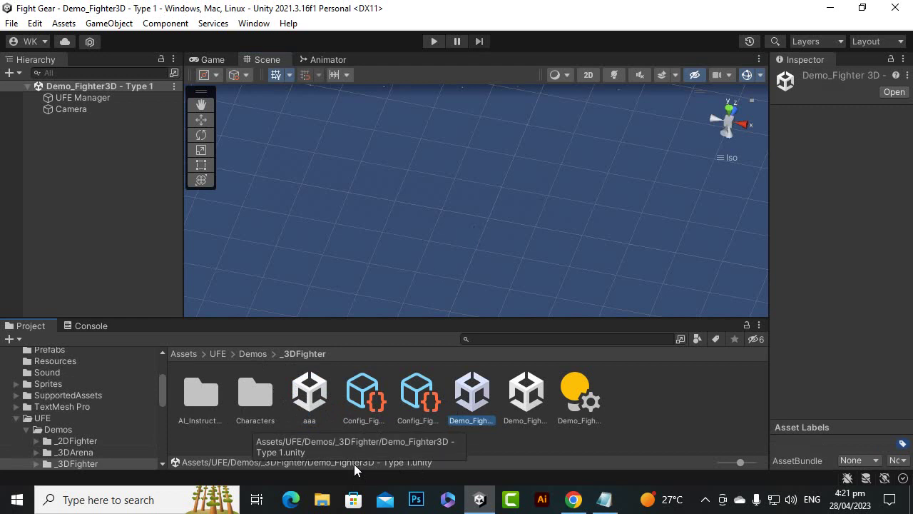
# Step: Look over the Type 2 scene and config assets in _3DFighter, reselect the Type 1 scene asset and widen the Inspector
pyautogui.click(528, 396)
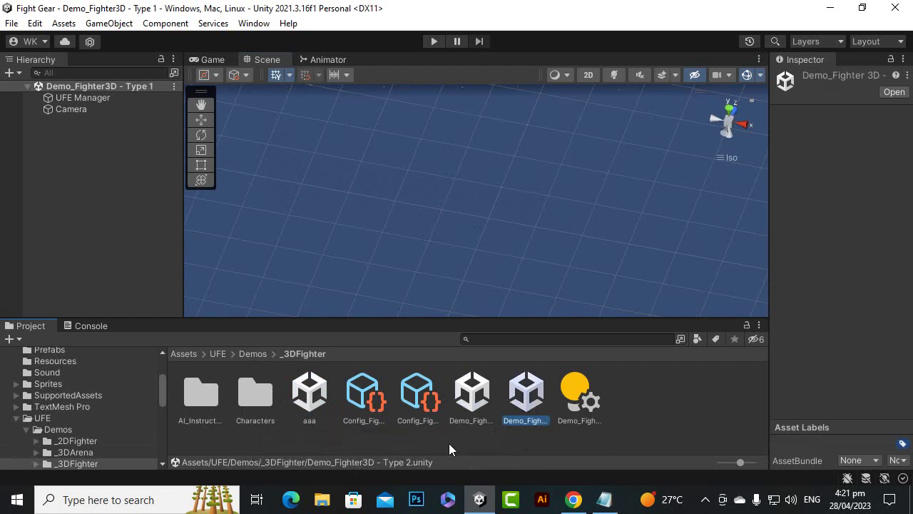
pyautogui.click(488, 393)
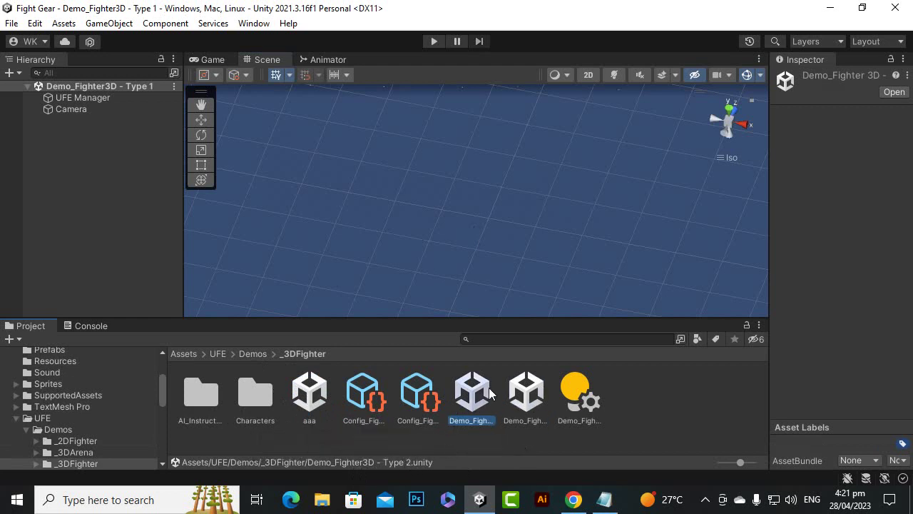
pyautogui.click(465, 442)
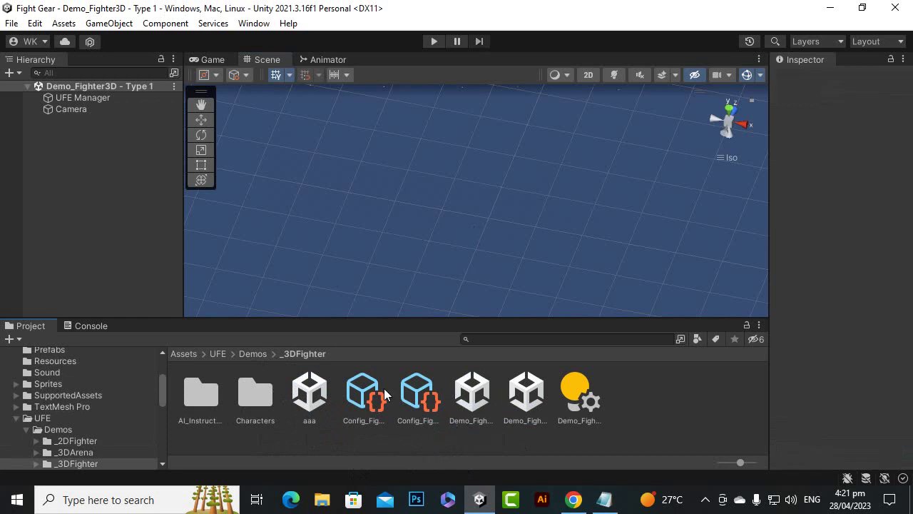
pyautogui.click(384, 394)
pyautogui.click(421, 393)
pyautogui.click(437, 435)
pyautogui.click(465, 401)
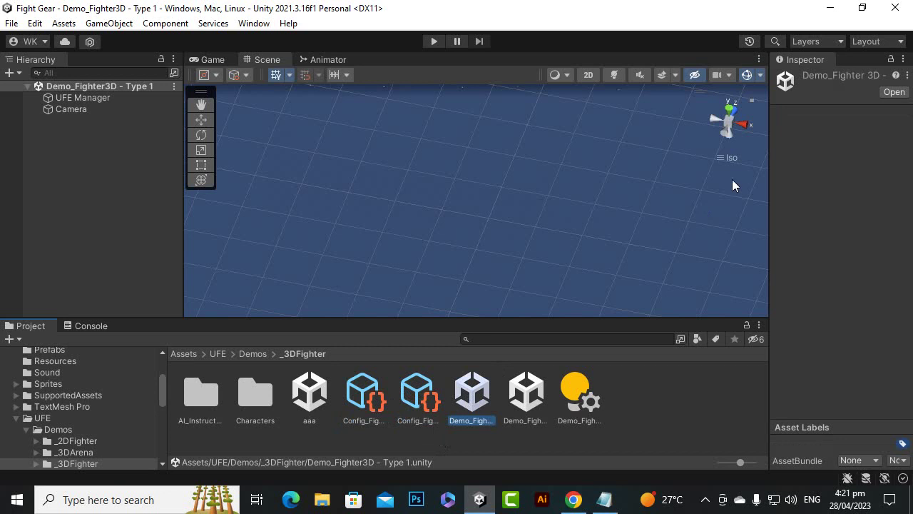
pyautogui.moveTo(770, 167); pyautogui.dragTo(724, 171)
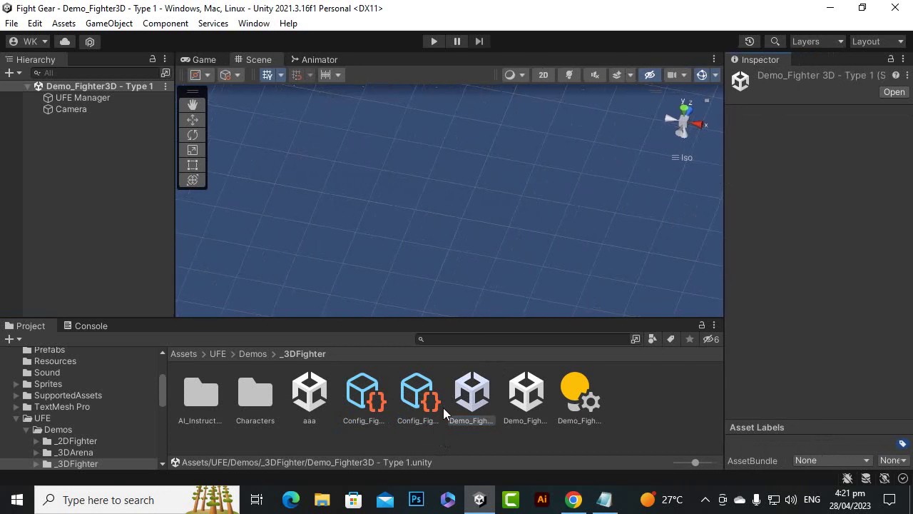
# Step: Playtest the Type 1 scene with a Player vs CPU match, Robot Kyle against Cellar in Training Room (Prefab), and stop play mode
pyautogui.click(434, 40)
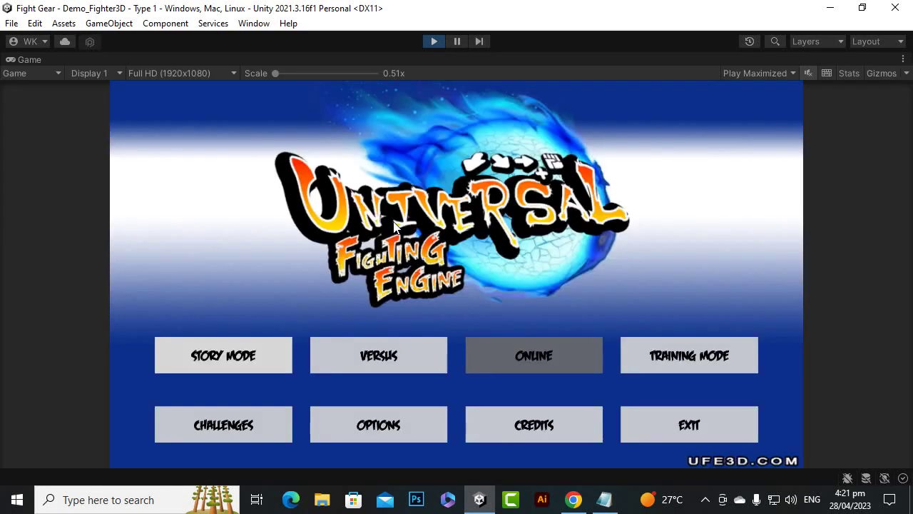
pyautogui.click(404, 350)
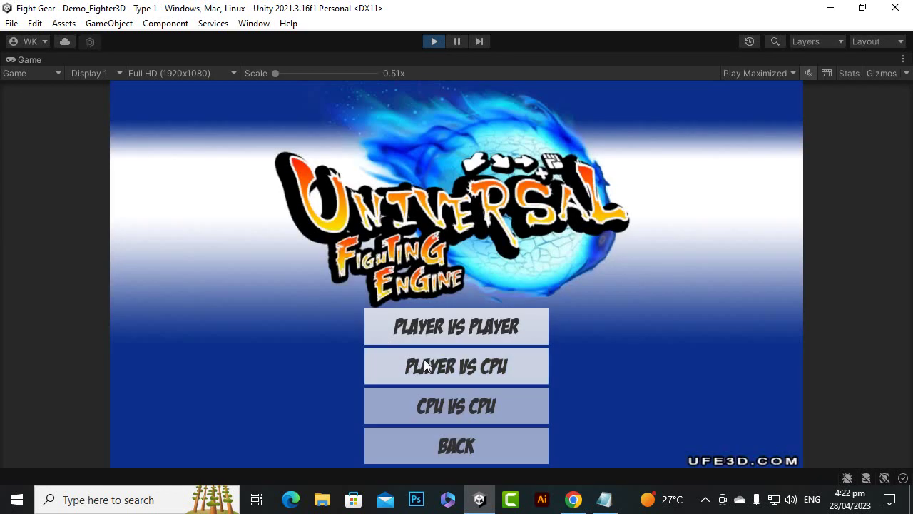
pyautogui.click(420, 360)
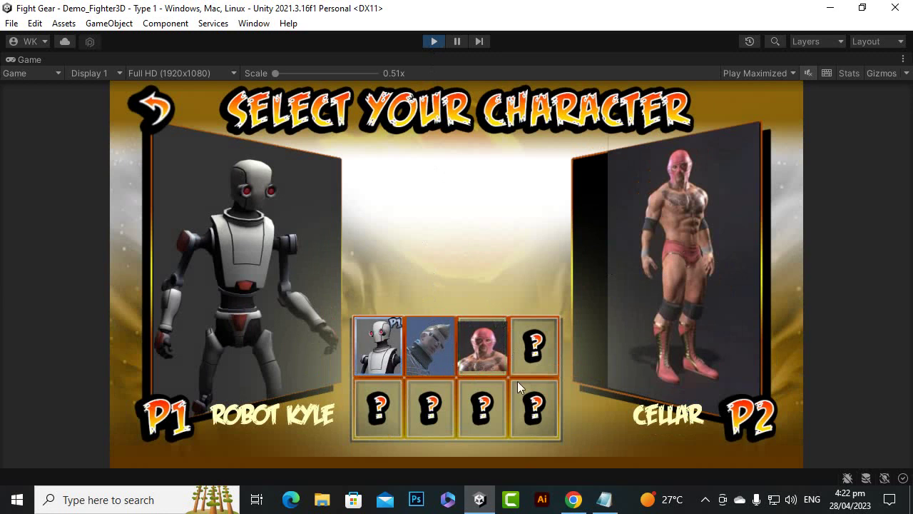
pyautogui.click(491, 363)
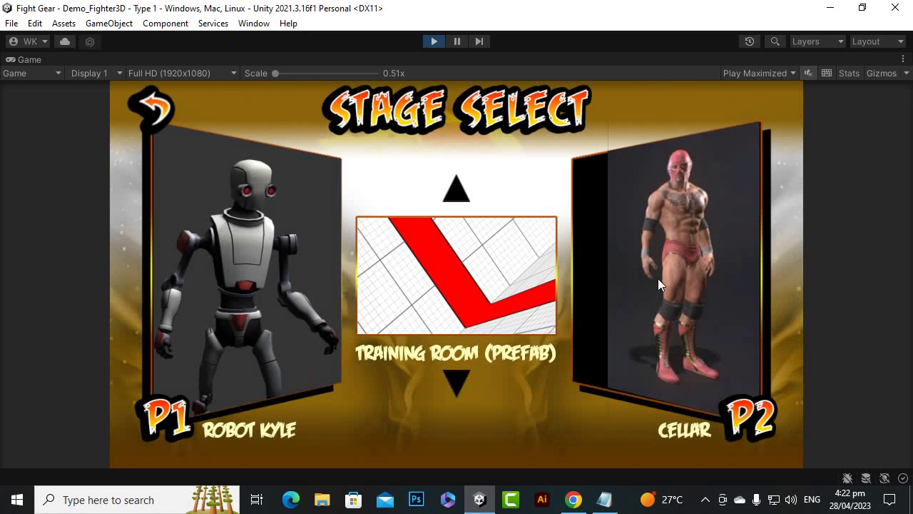
pyautogui.click(468, 321)
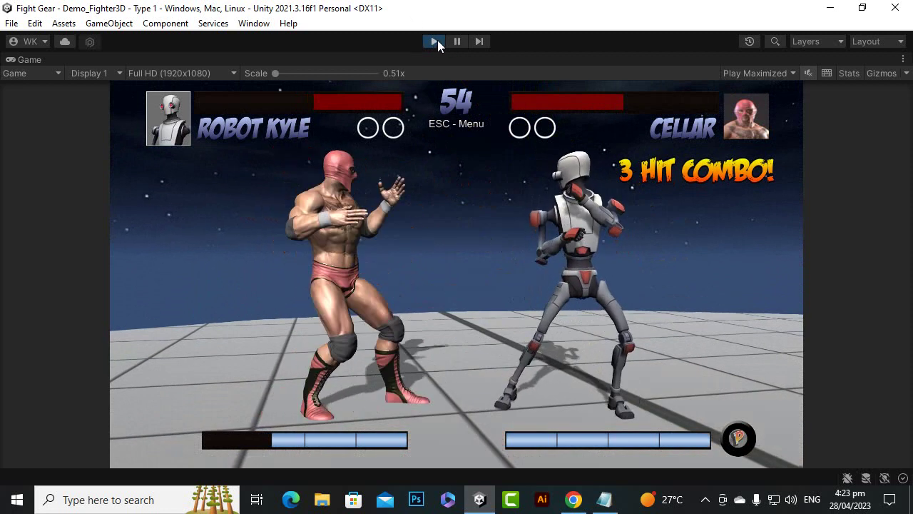
pyautogui.click(435, 41)
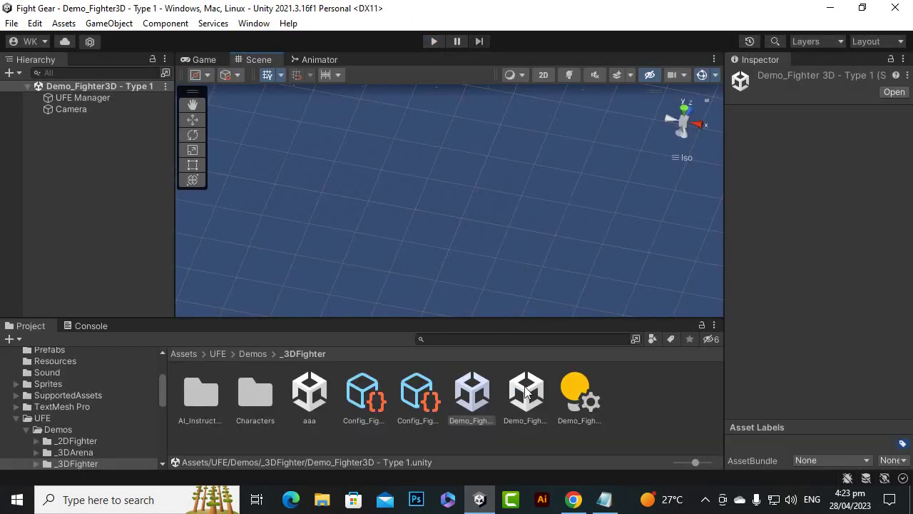
# Step: Open Demo_Fighter3D - Type 2 and playtest a Player vs CPU match between two Robot Kyles in Training Room (Prefab), ending with play mode stopped
pyautogui.doubleClick(526, 391)
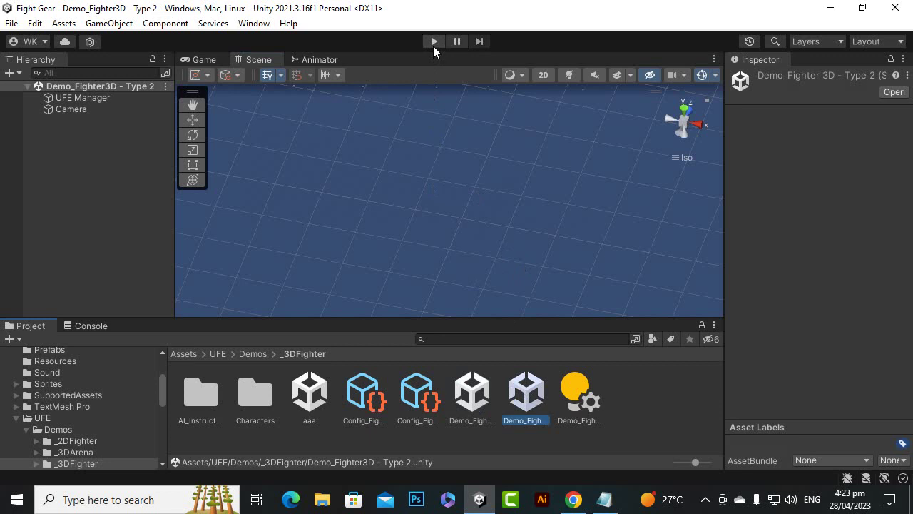
pyautogui.click(434, 43)
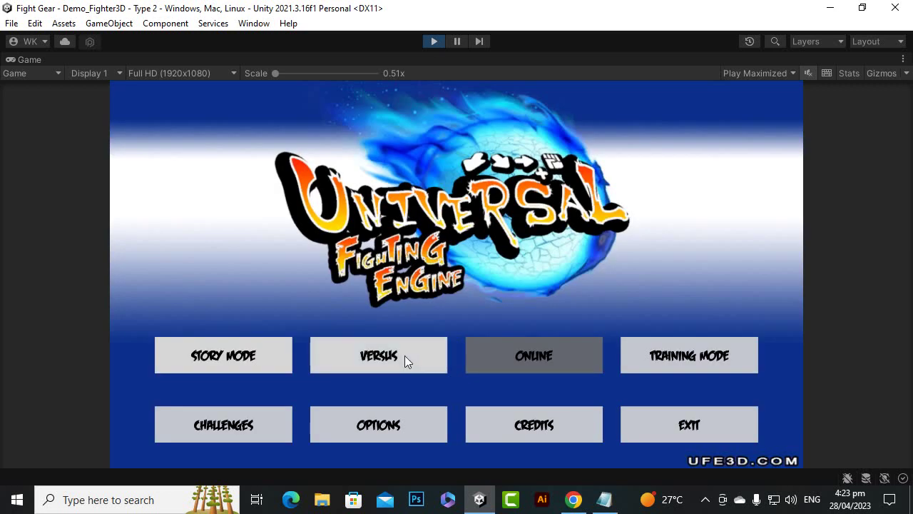
pyautogui.click(389, 353)
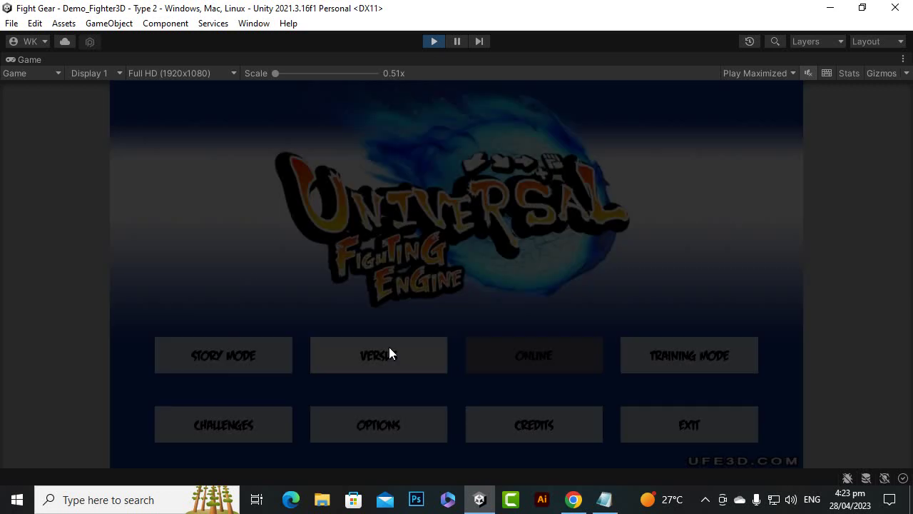
pyautogui.click(447, 373)
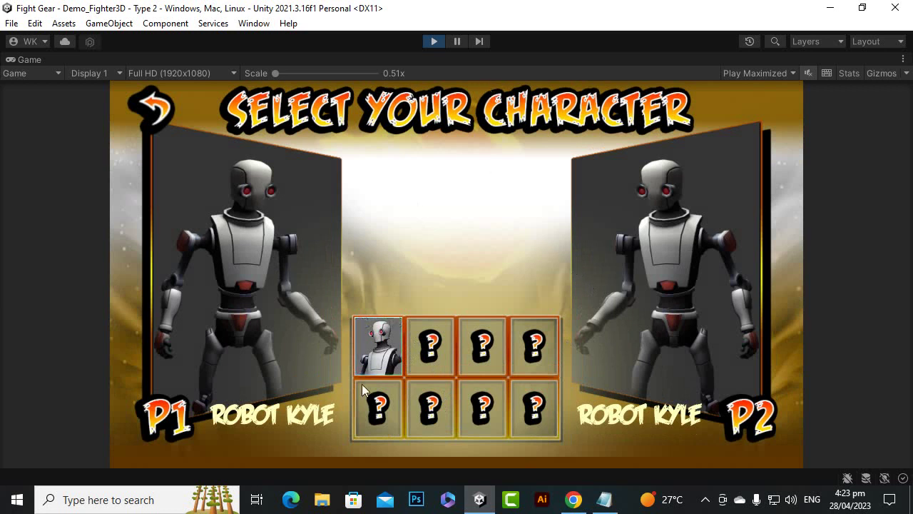
pyautogui.click(377, 372)
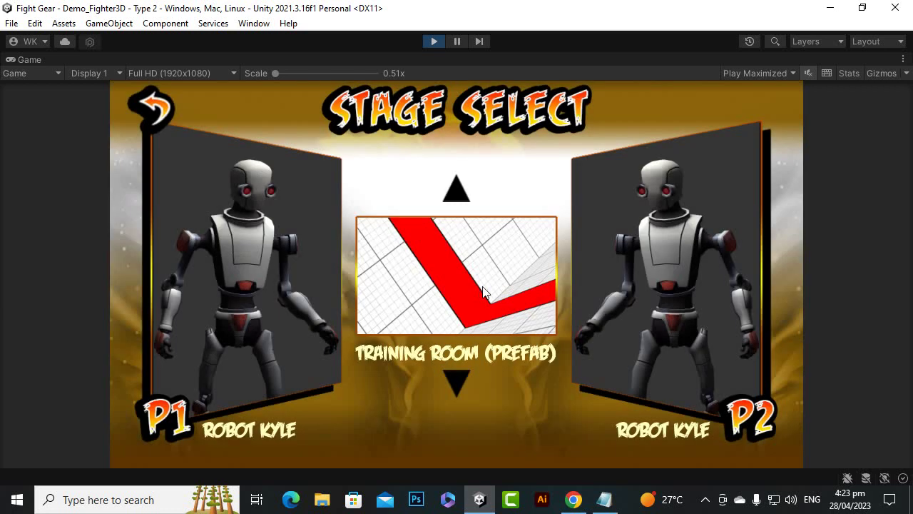
pyautogui.click(464, 331)
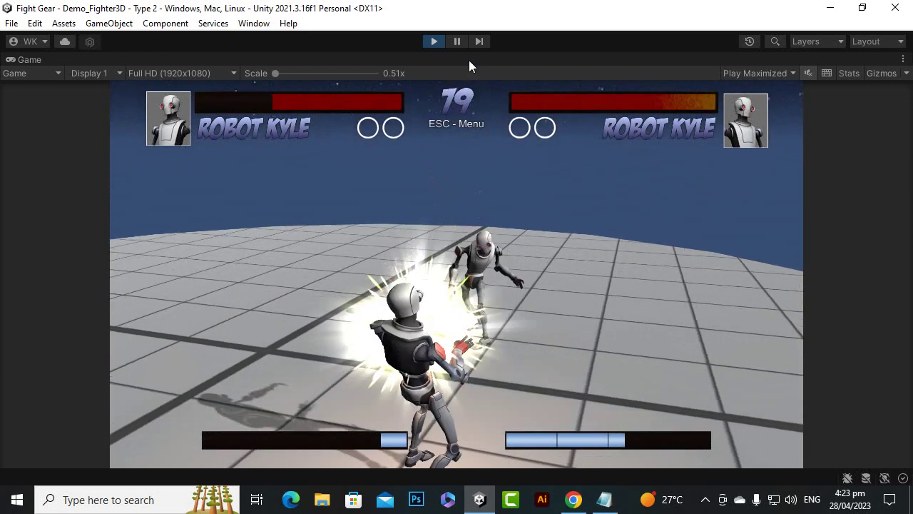
pyautogui.click(432, 42)
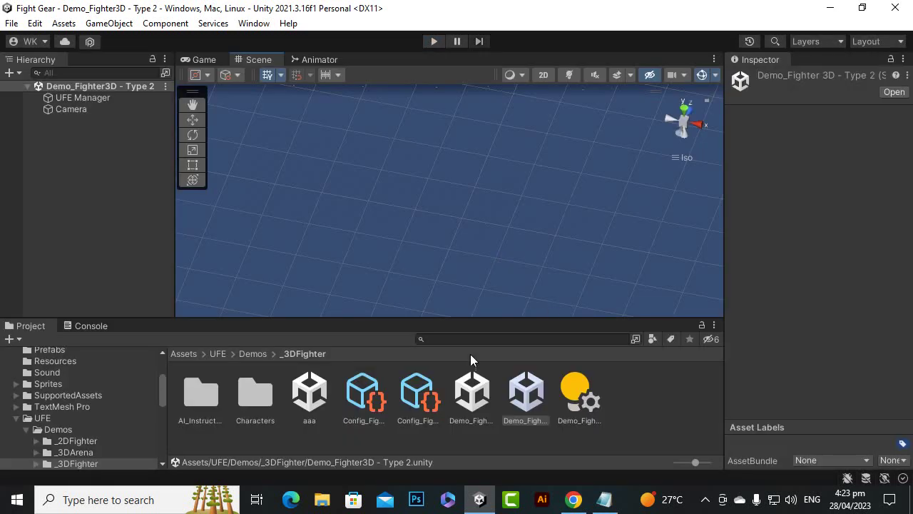
# Step: Reopen the Demo_Fighter3D - Type 1 scene from the _3DFighter folder and clear the selection
pyautogui.click(652, 389)
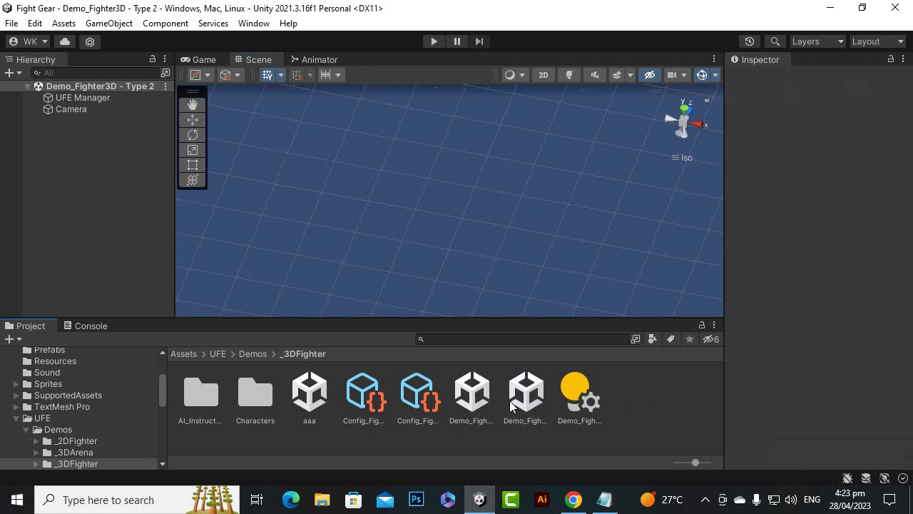
pyautogui.doubleClick(471, 393)
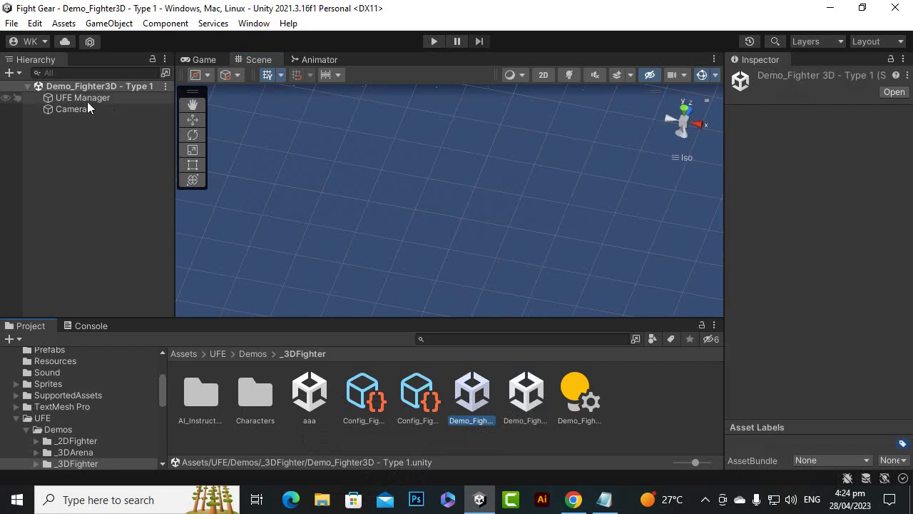
pyautogui.click(87, 199)
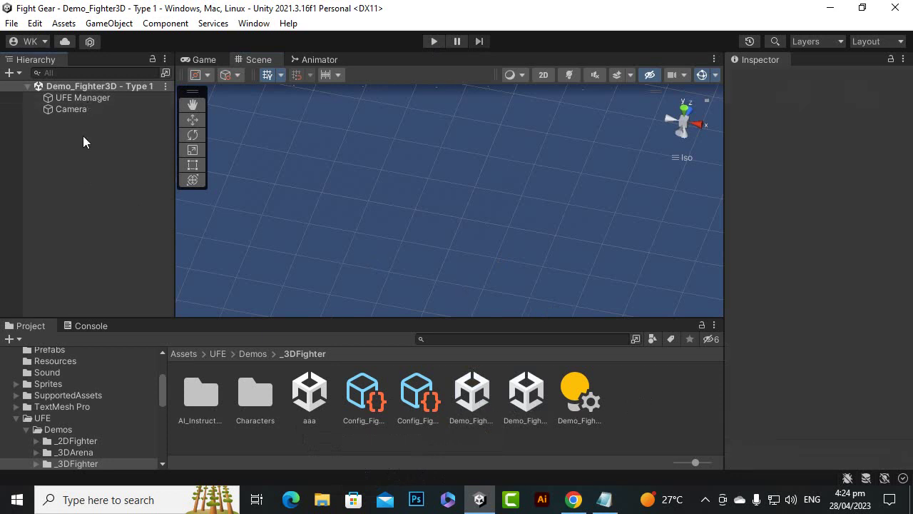
# Step: Select the UFE Manager object and open the Build Settings to review the scenes in build
pyautogui.click(89, 99)
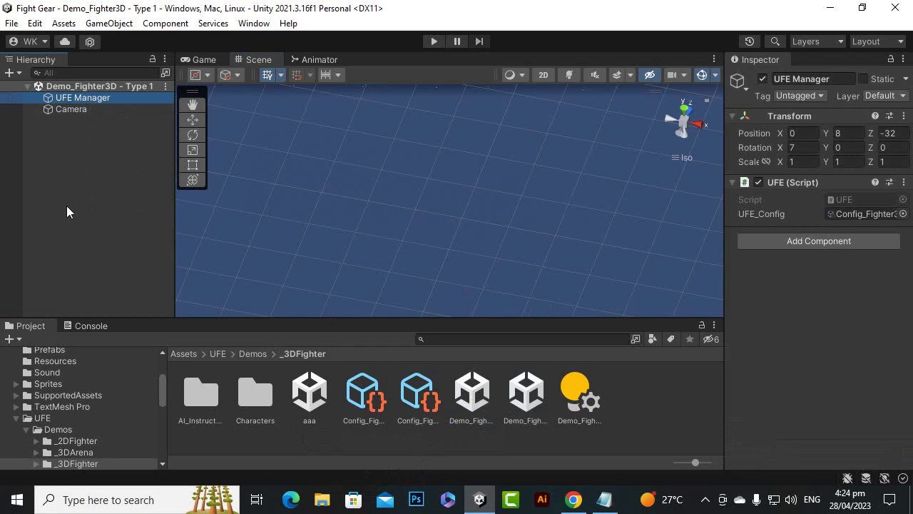
pyautogui.click(12, 26)
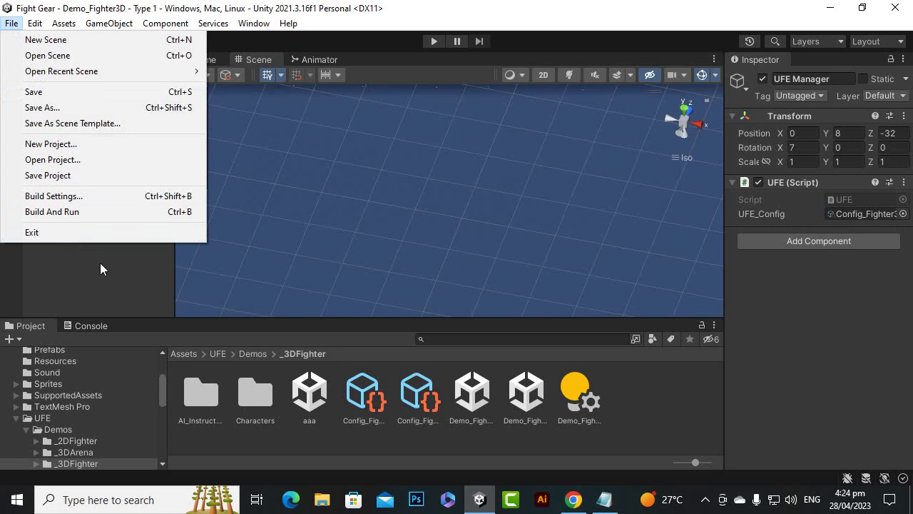
pyautogui.click(83, 200)
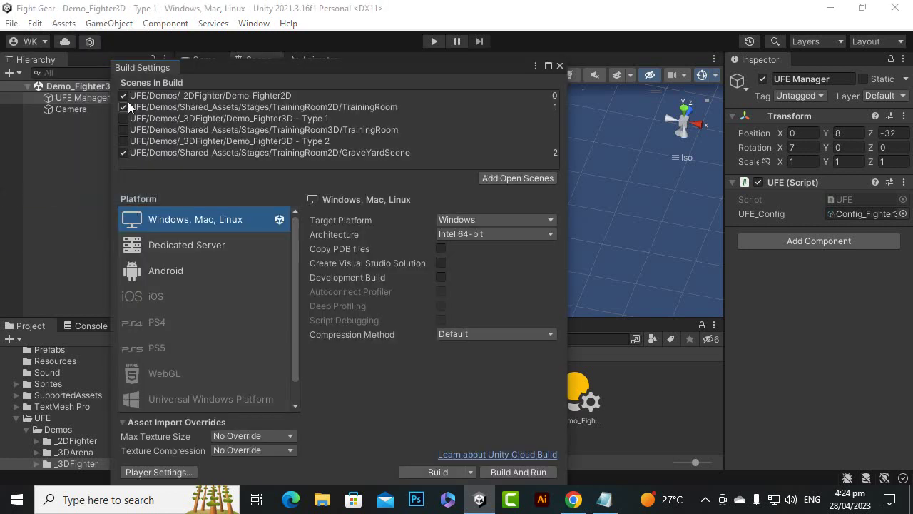
pyautogui.click(297, 95)
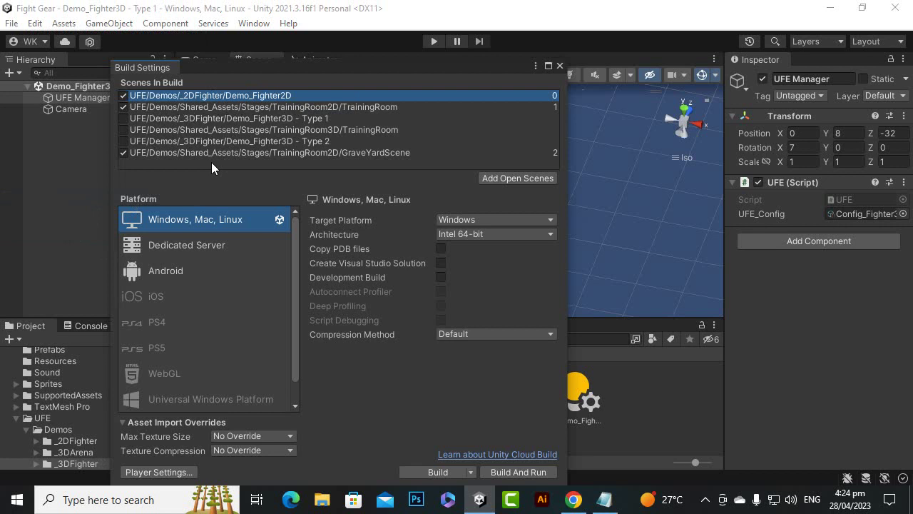
pyautogui.click(166, 120)
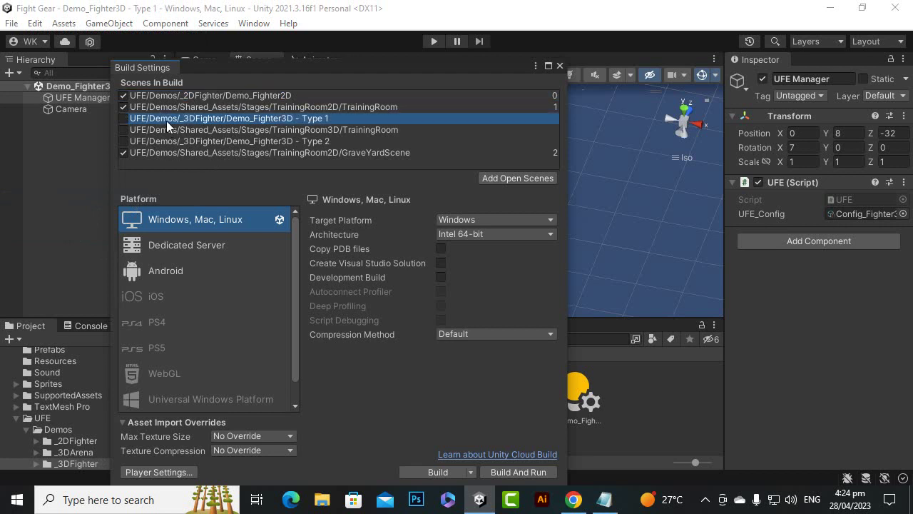
pyautogui.click(125, 118)
# Step: Remove Demo_Fighter2D, TrainingRoom2D/TrainingRoom, Demo_Fighter3D - Type 2 and GraveYardScene from the scenes in build
pyautogui.click(223, 98)
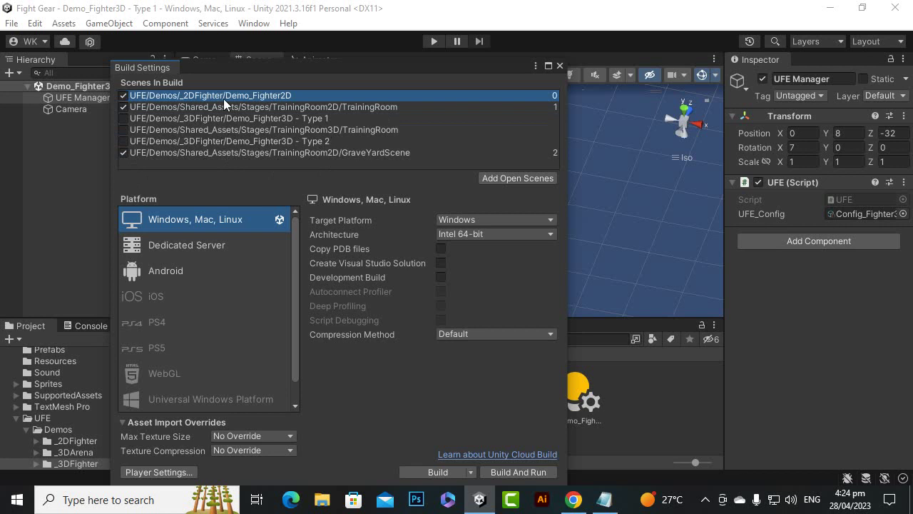
pyautogui.press('Delete')
pyautogui.click(225, 97)
pyautogui.press('Delete')
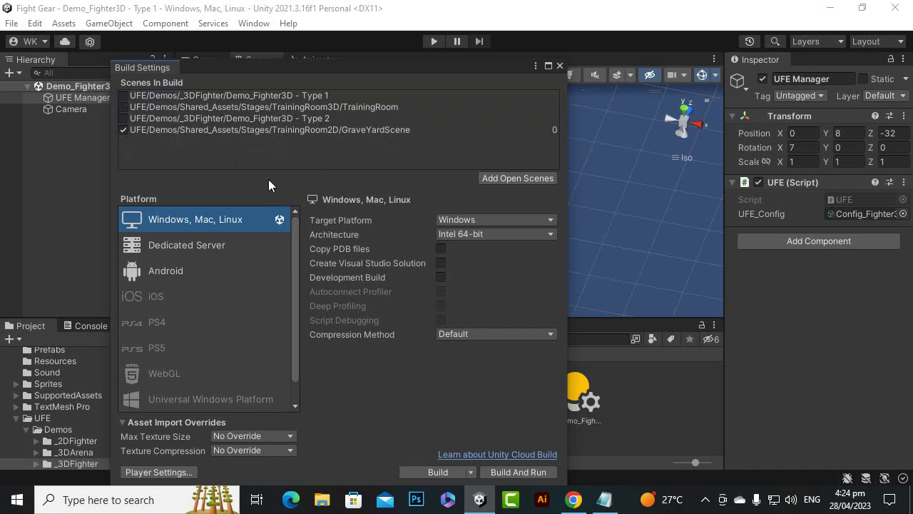
pyautogui.click(291, 119)
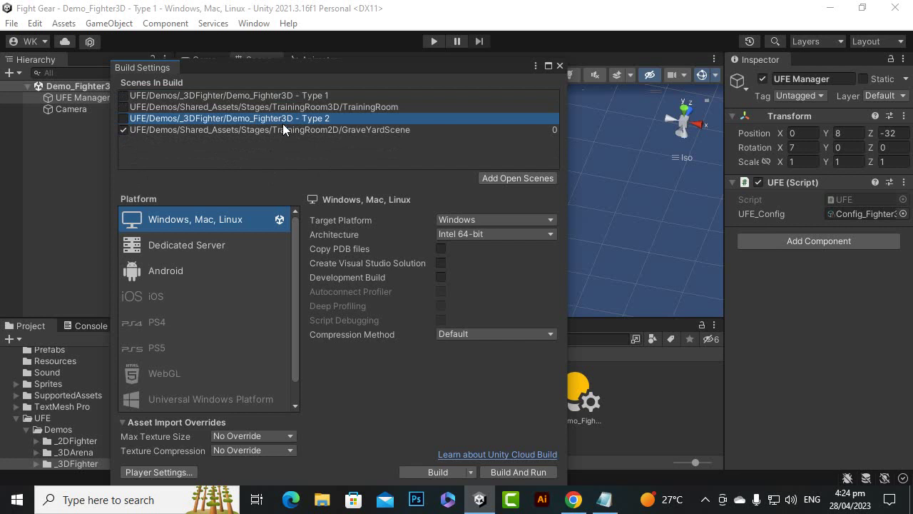
pyautogui.press('Delete')
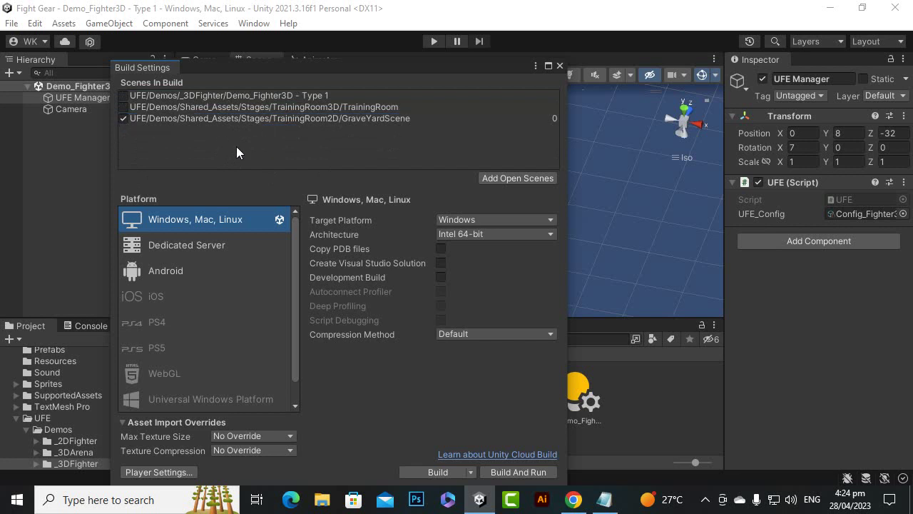
pyautogui.click(305, 118)
pyautogui.press('Delete')
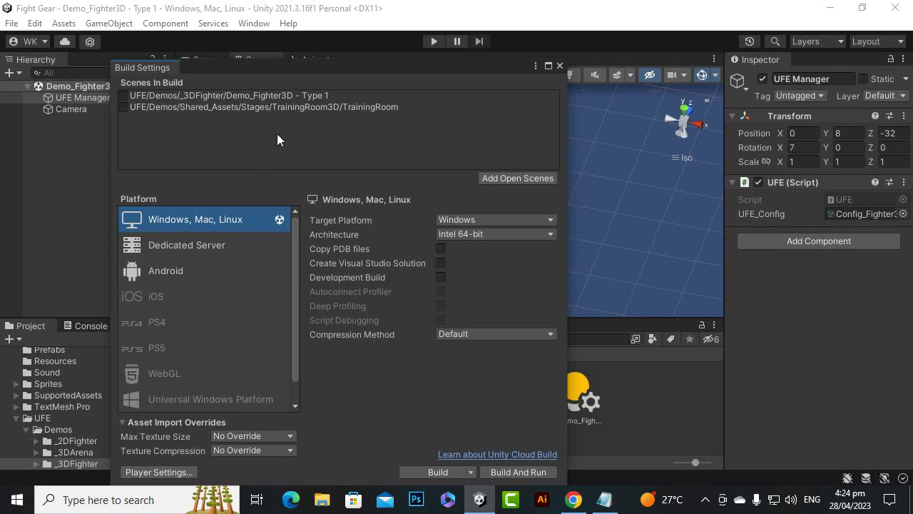
# Step: Enable the Demo_Fighter3D - Type 1 scene for the build and close the Build Settings
pyautogui.click(323, 111)
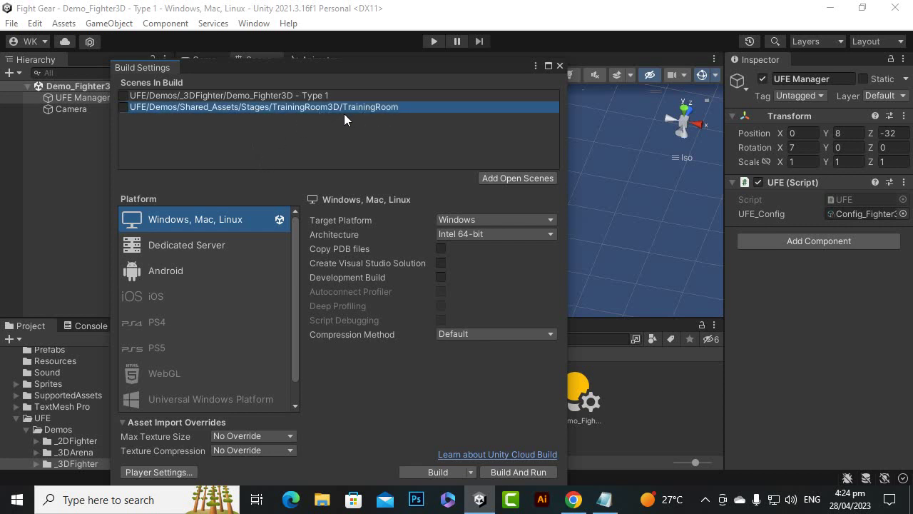
pyautogui.click(124, 95)
pyautogui.click(560, 66)
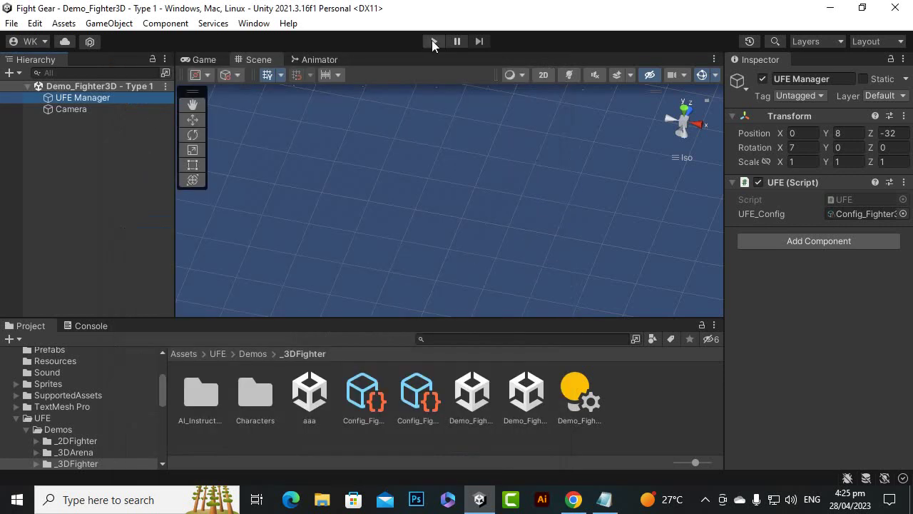
# Step: Playtest a versus match with Ethan against Cellar in Training Room (Prefab) and stop play mode
pyautogui.click(106, 177)
pyautogui.click(434, 42)
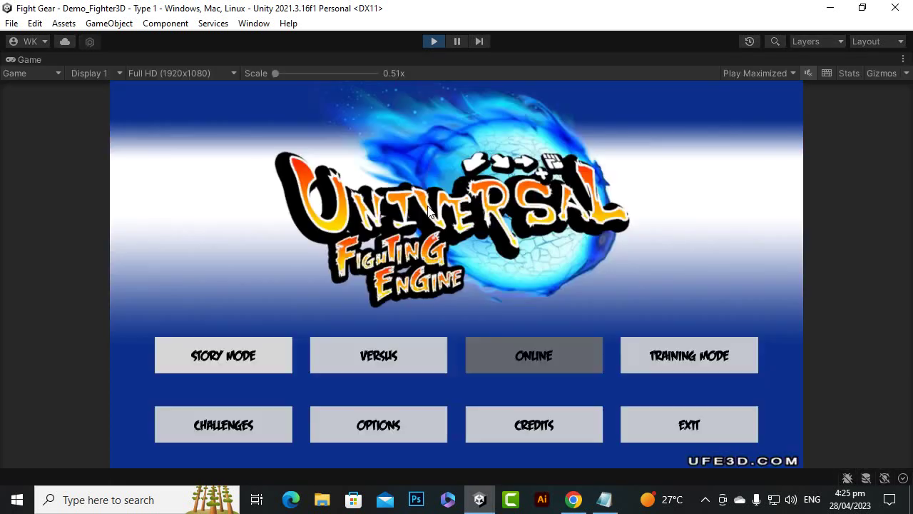
pyautogui.click(382, 371)
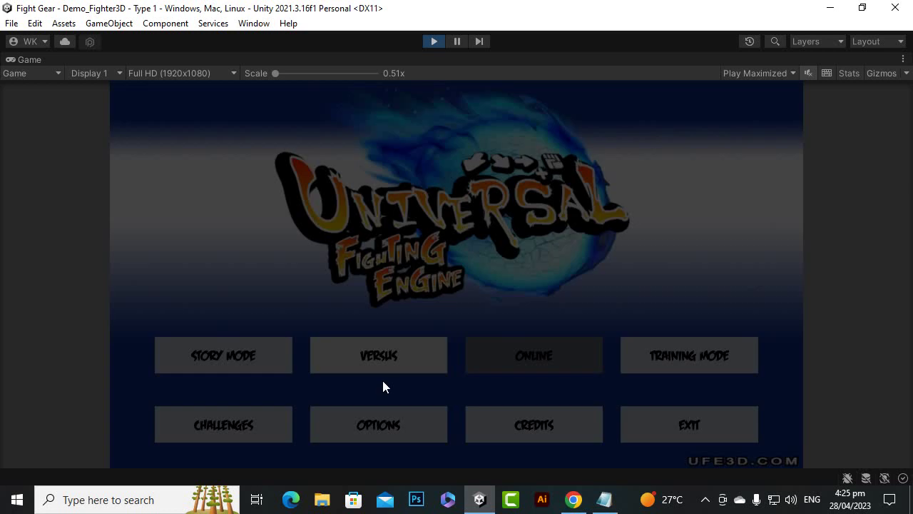
pyautogui.click(442, 371)
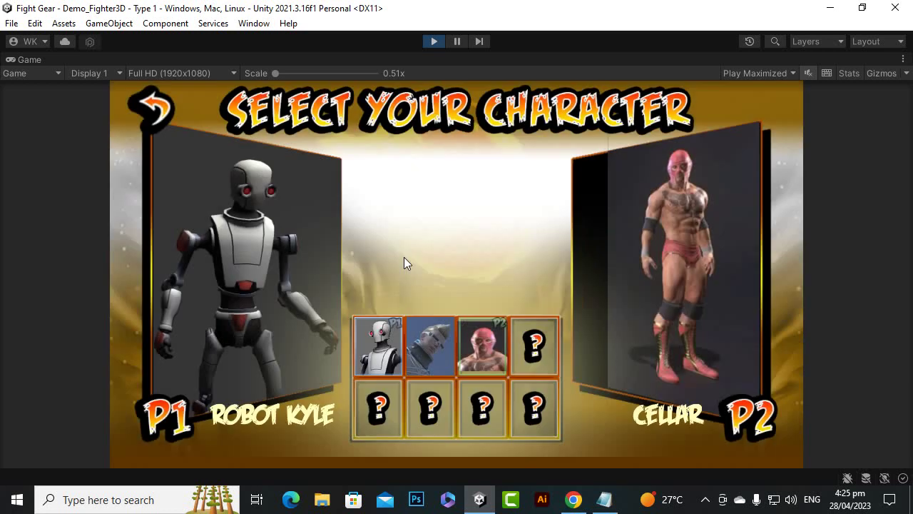
pyautogui.click(437, 348)
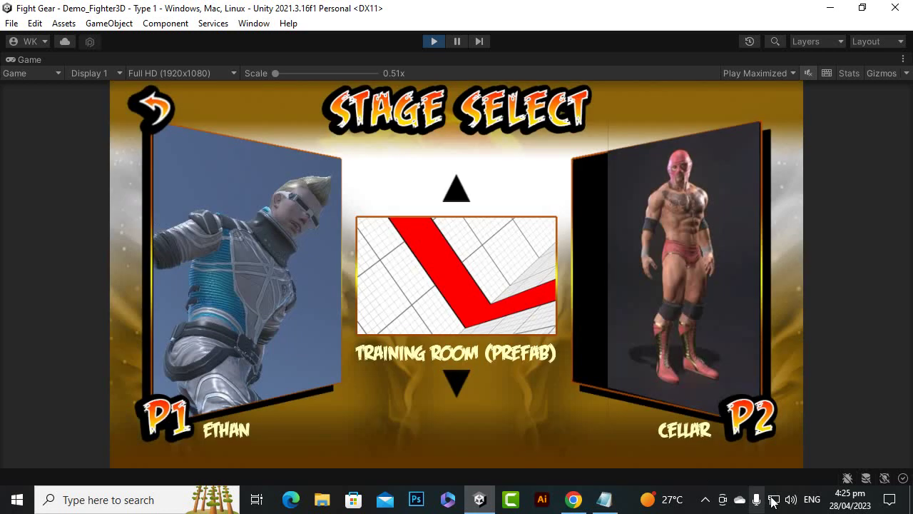
pyautogui.click(477, 326)
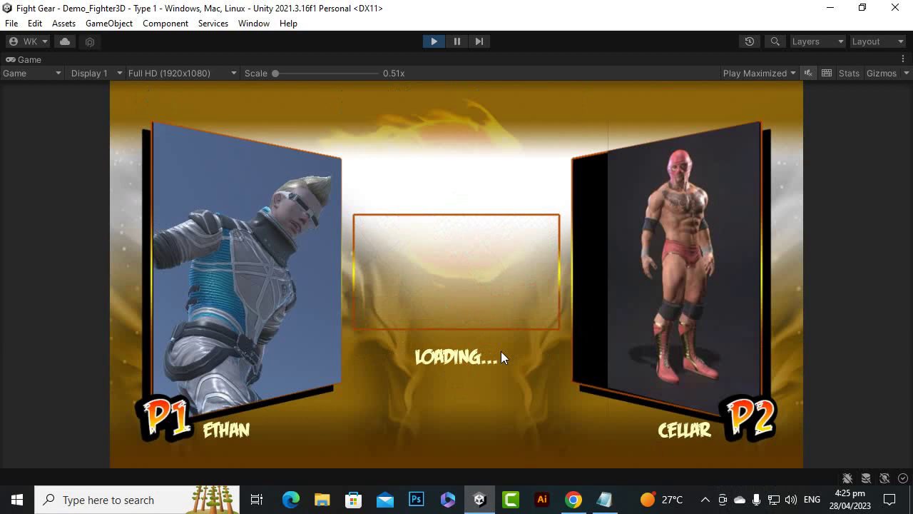
pyautogui.click(705, 499)
pyautogui.click(705, 499)
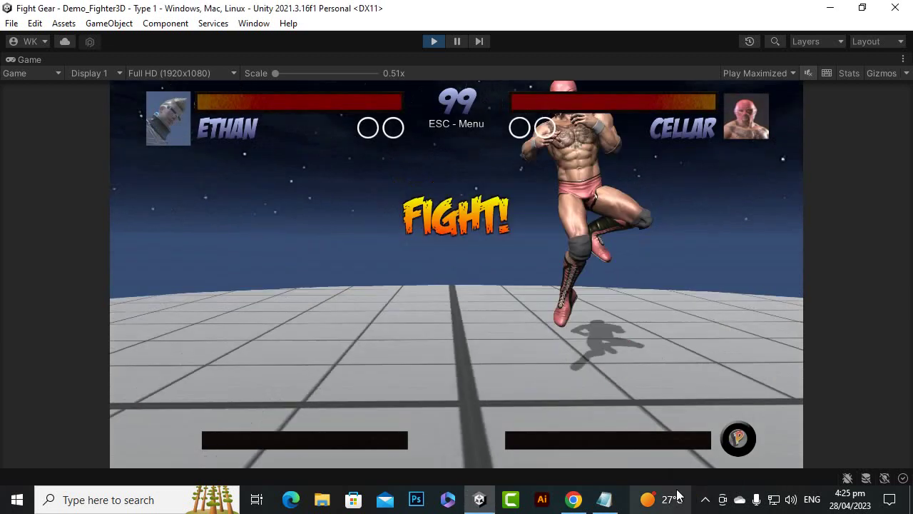
pyautogui.click(705, 499)
pyautogui.click(705, 500)
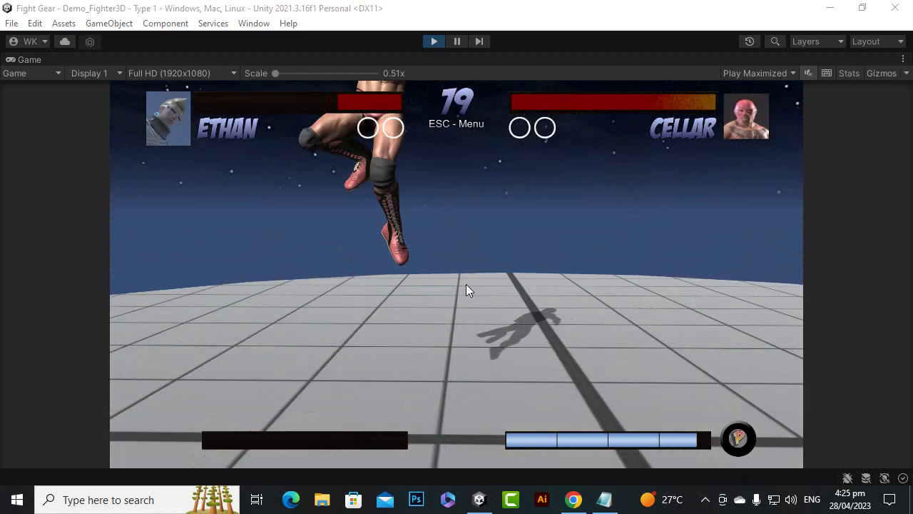
pyautogui.click(434, 41)
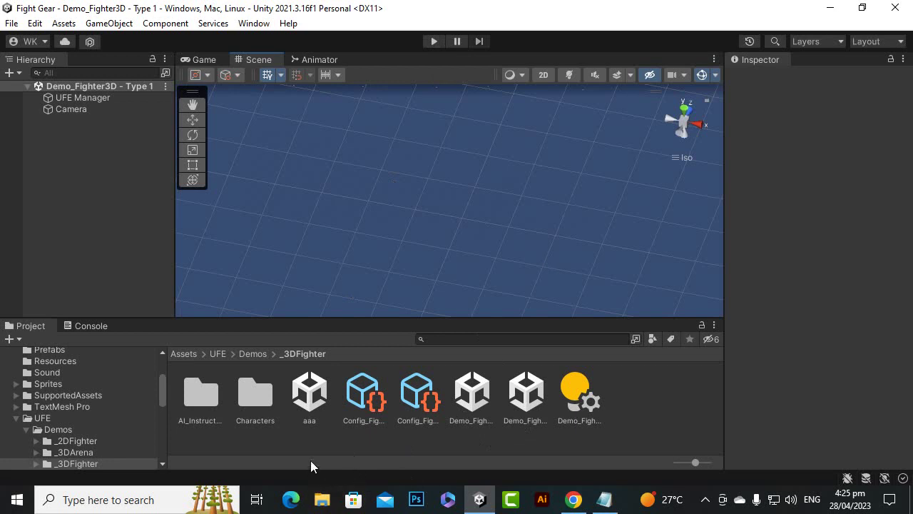
# Step: Select the Type 1 scene asset and playtest a versus match with Cellar against Robot Kyle in Training Room (Prefab), ending with play mode stopped
pyautogui.click(468, 404)
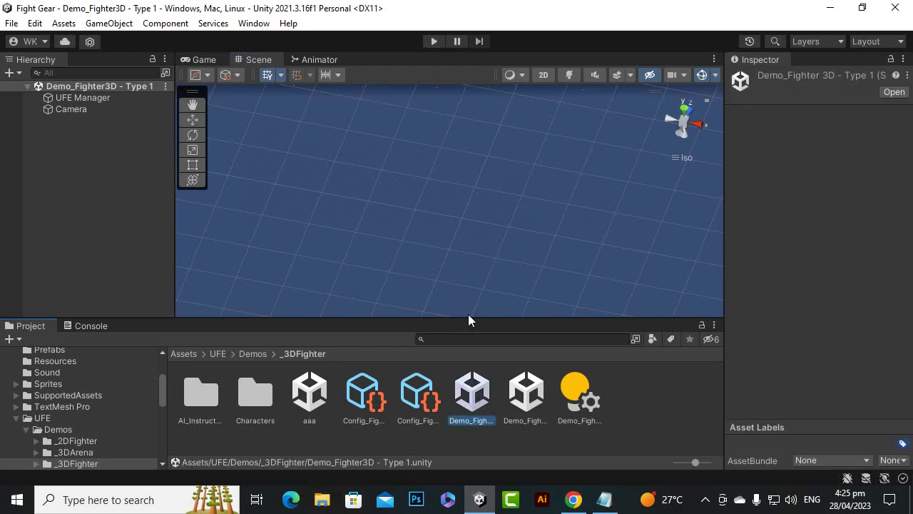
pyautogui.click(434, 41)
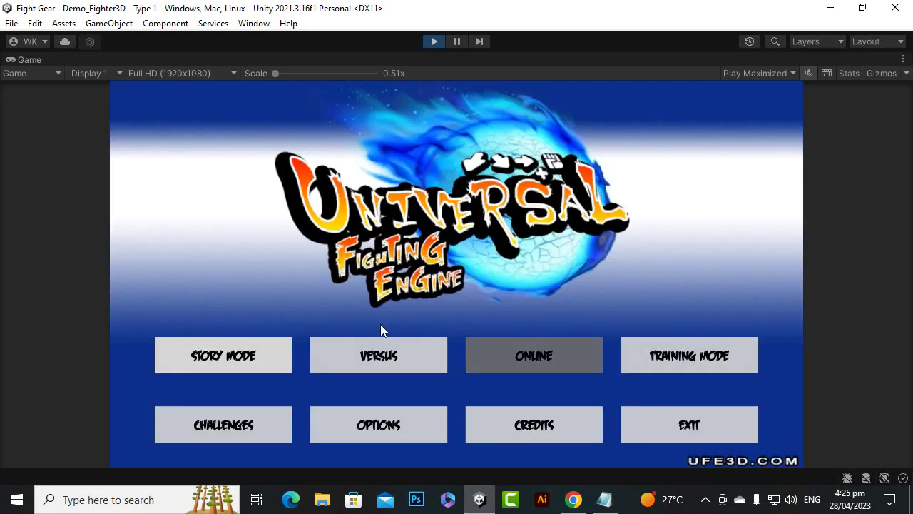
pyautogui.click(393, 362)
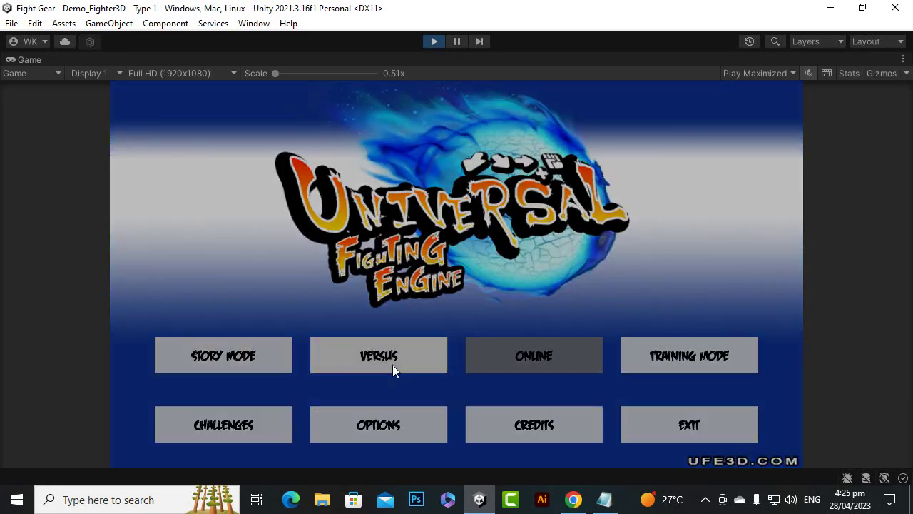
pyautogui.click(416, 367)
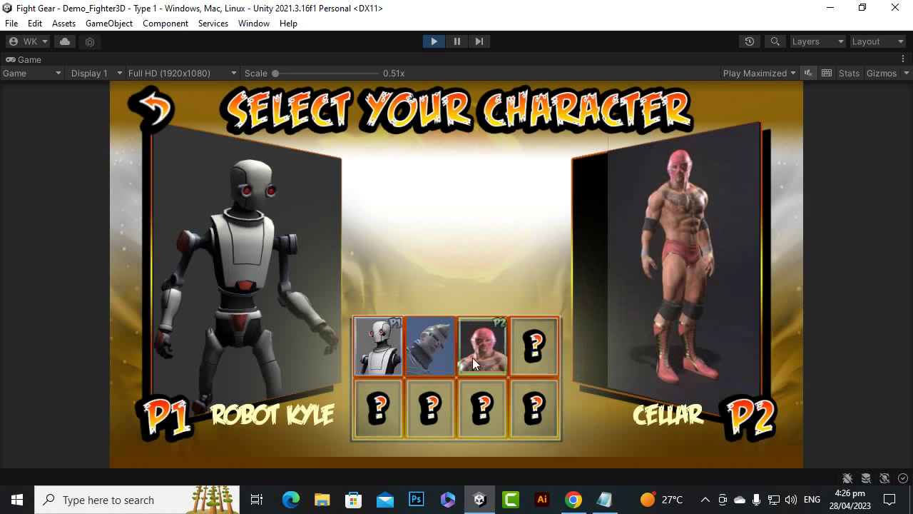
pyautogui.click(475, 350)
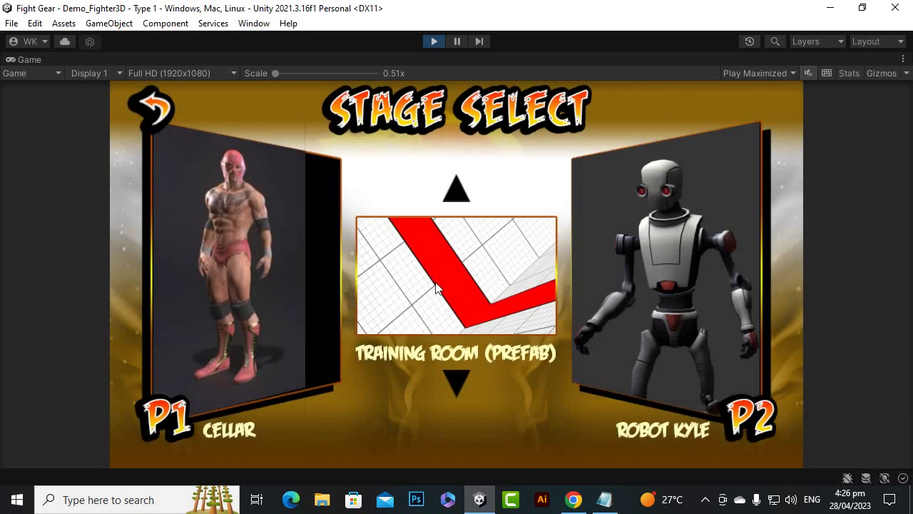
pyautogui.click(437, 288)
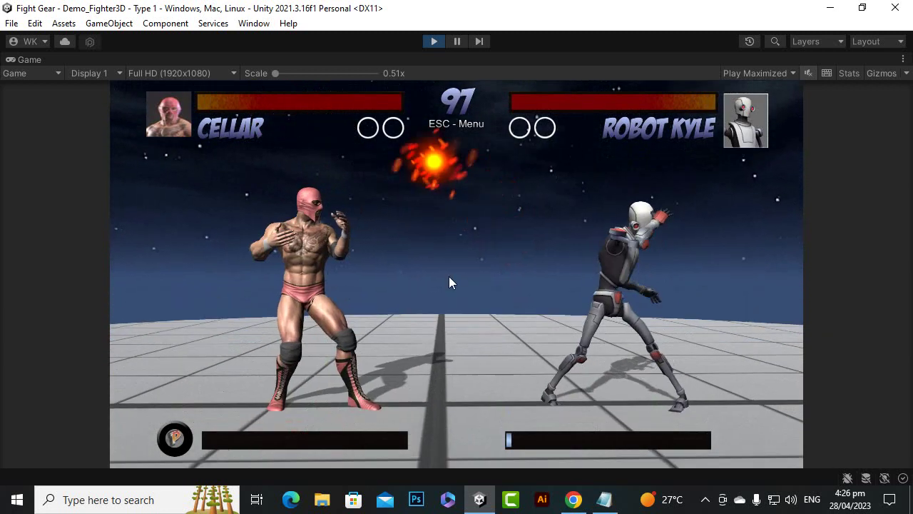
pyautogui.click(433, 41)
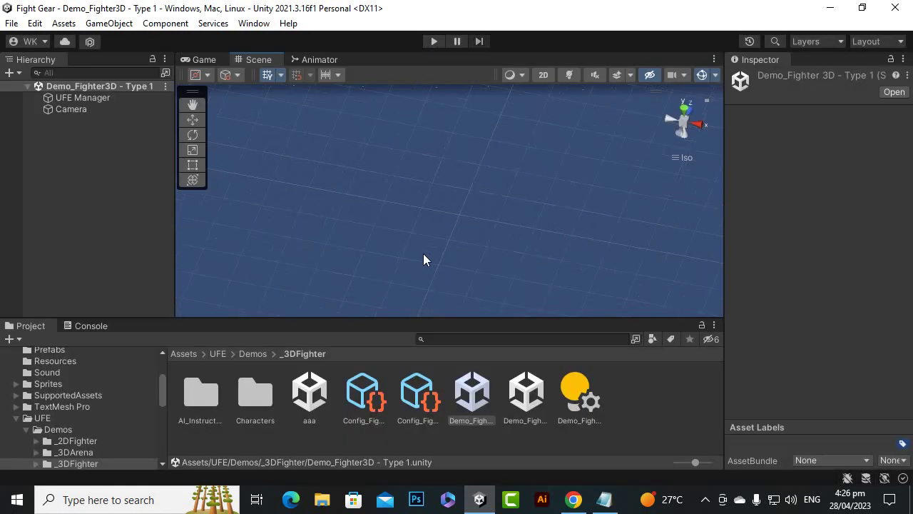
# Step: Enlarge the Scene view and open the TrainingRoom prefab from Demos/Shared_Assets/Stages/TrainingRoom3D
pyautogui.moveTo(523, 322); pyautogui.dragTo(535, 329)
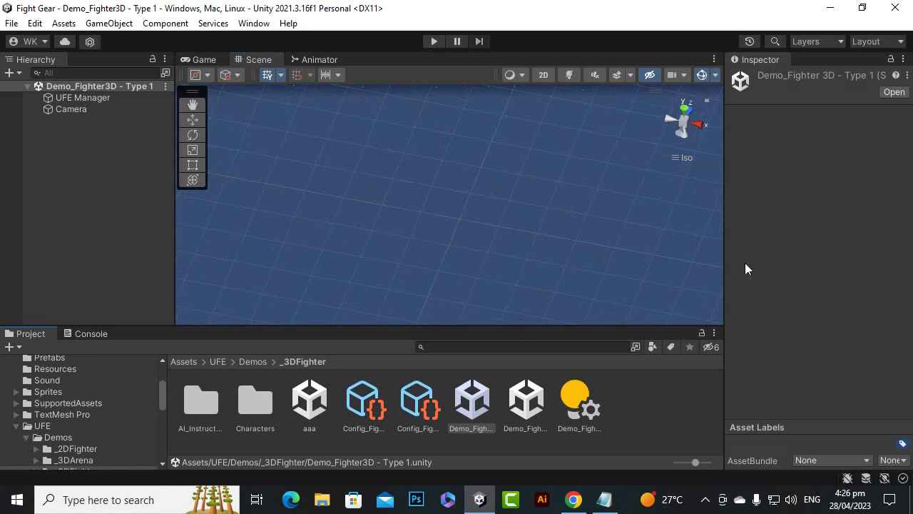
pyautogui.moveTo(722, 266); pyautogui.dragTo(796, 286)
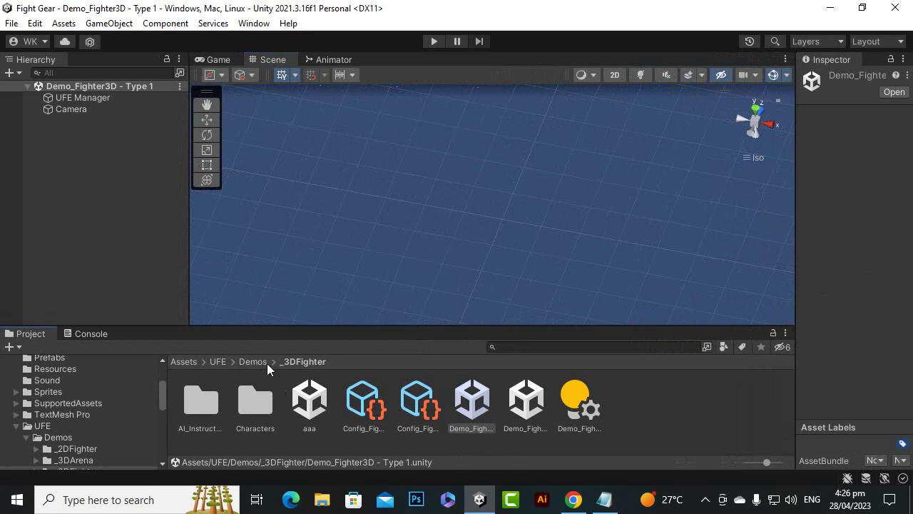
pyautogui.click(263, 361)
pyautogui.click(415, 394)
pyautogui.doubleClick(414, 395)
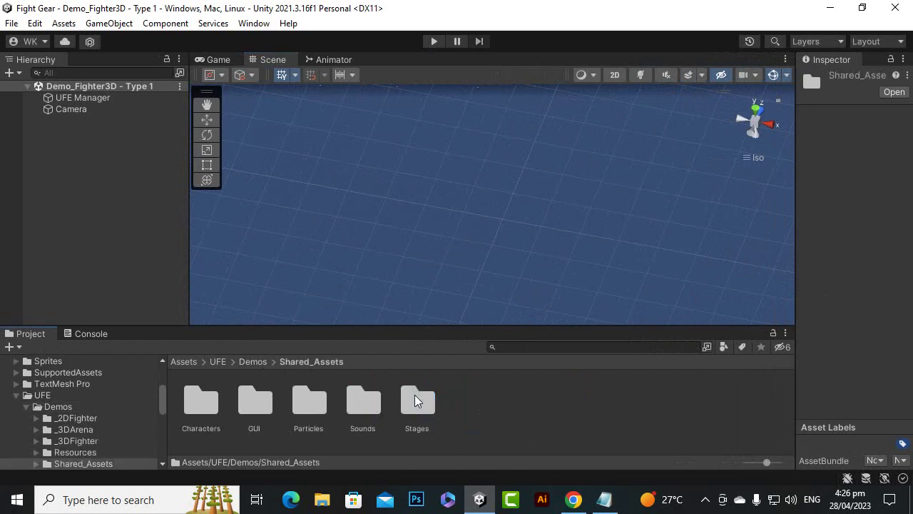
pyautogui.doubleClick(411, 401)
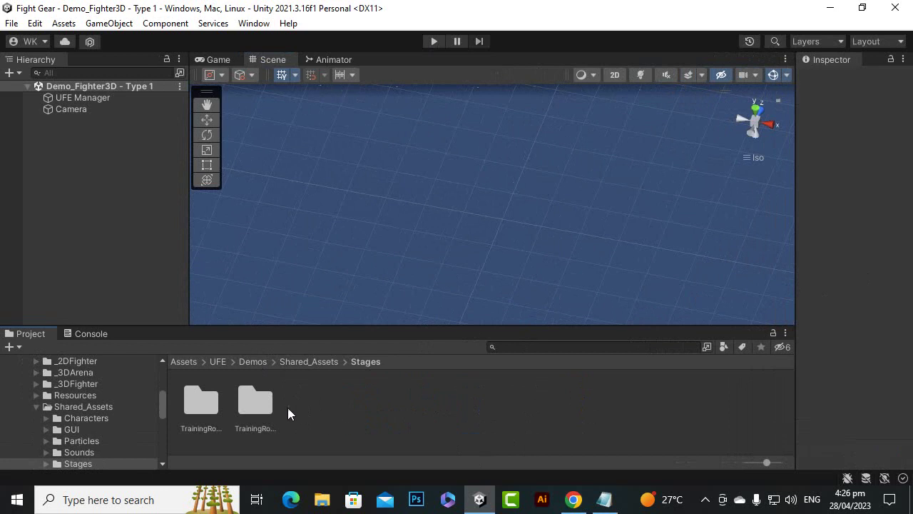
pyautogui.click(256, 407)
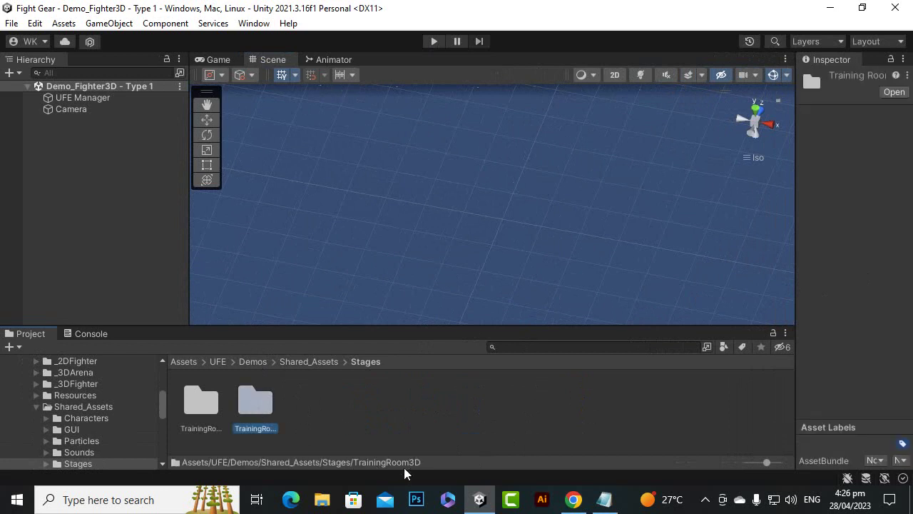
pyautogui.doubleClick(254, 408)
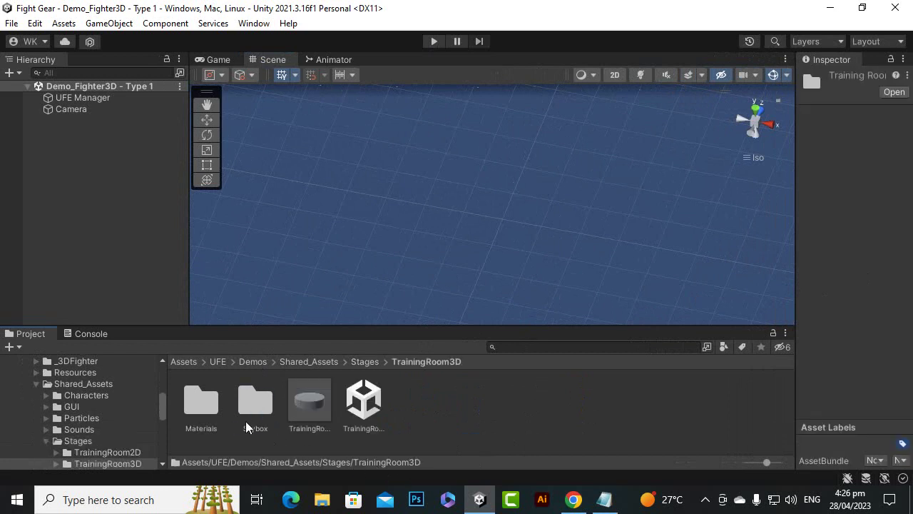
pyautogui.click(315, 399)
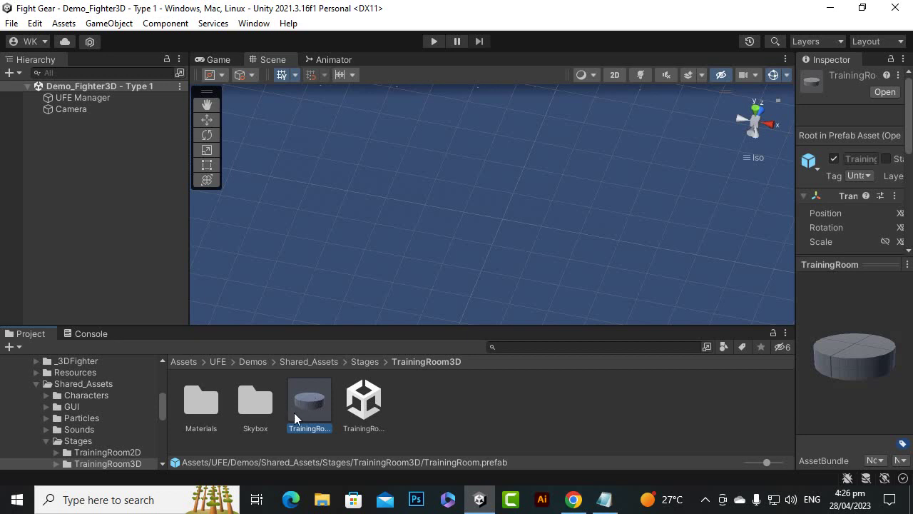
pyautogui.doubleClick(294, 412)
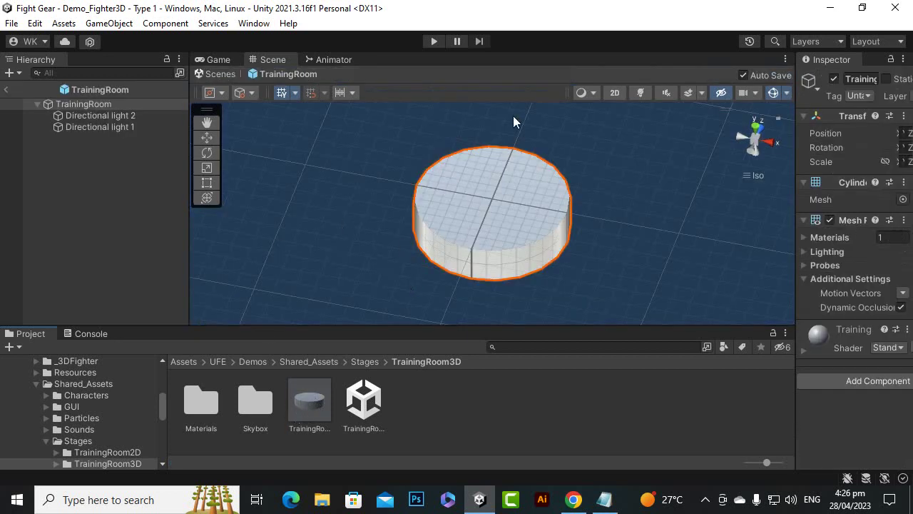
# Step: Exit the TrainingRoom prefab and open the TrainingRoom scene from the TrainingRoom3D folder
pyautogui.scroll(-5, 459, 227)
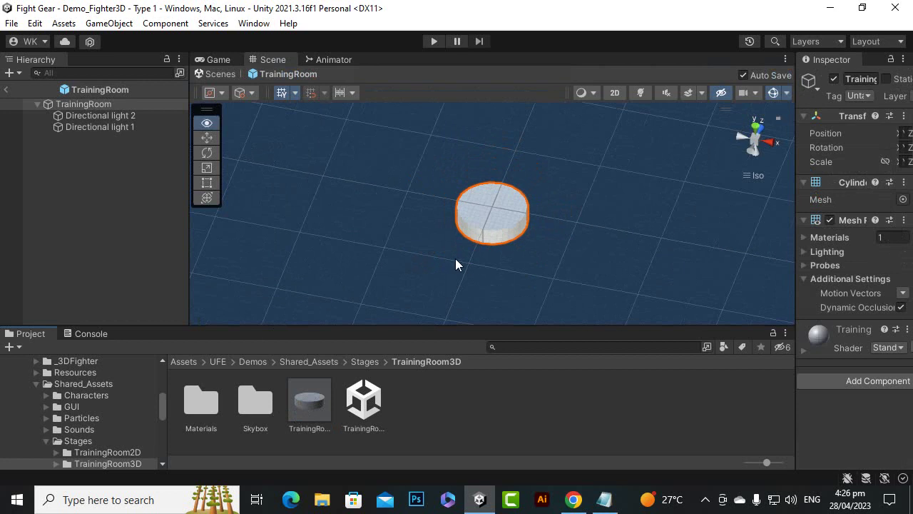
pyautogui.keyDown('alt'); pyautogui.moveTo(466, 285); pyautogui.dragTo(430, 281); pyautogui.keyUp('alt')
pyautogui.keyDown('alt'); pyautogui.moveTo(443, 167); pyautogui.dragTo(475, 242); pyautogui.keyUp('alt')
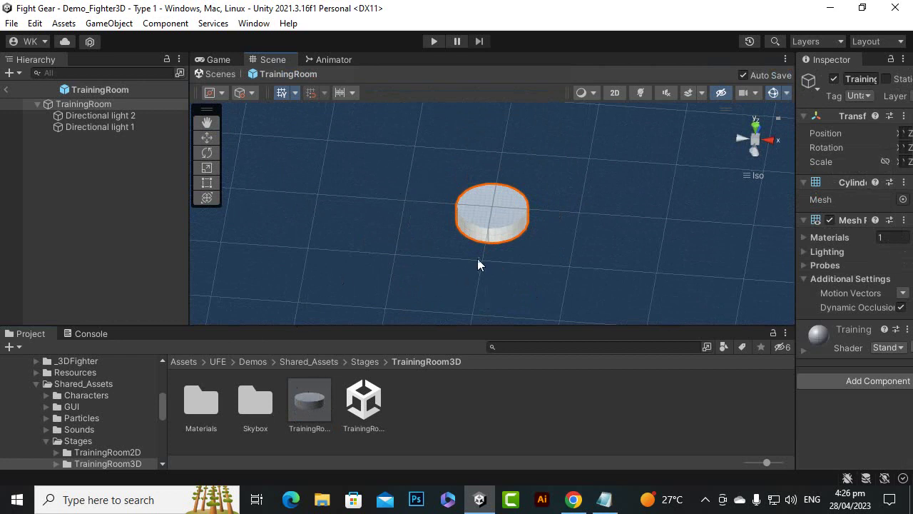
pyautogui.keyDown('alt'); pyautogui.moveTo(550, 292); pyautogui.dragTo(567, 269); pyautogui.keyUp('alt')
pyautogui.keyDown('alt'); pyautogui.moveTo(538, 309); pyautogui.dragTo(337, 437); pyautogui.keyUp('alt')
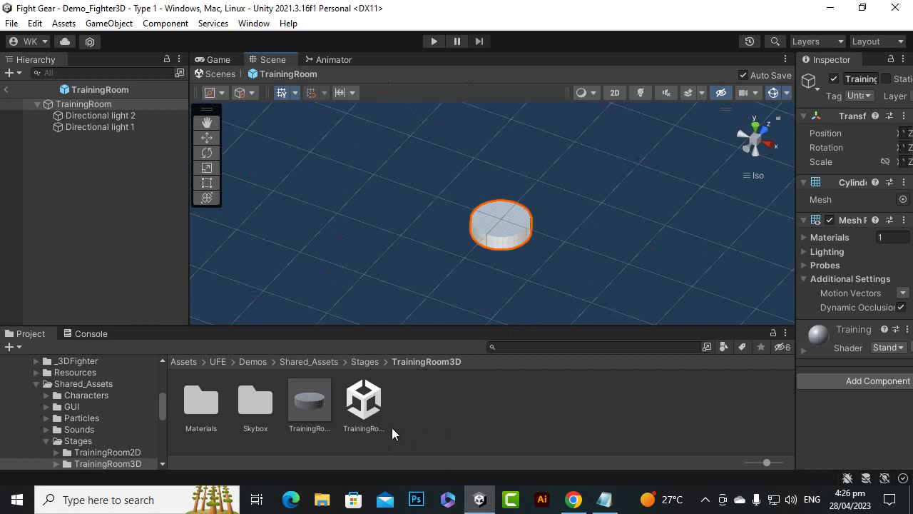
pyautogui.click(367, 421)
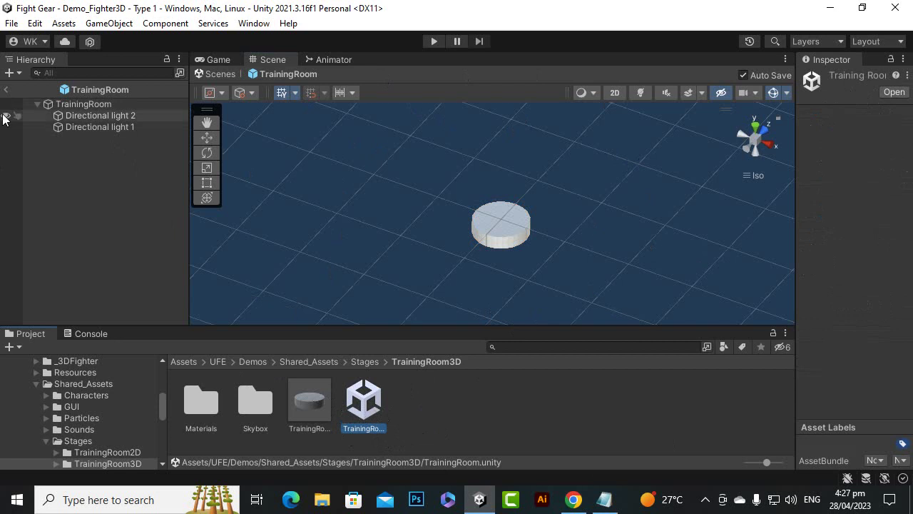
pyautogui.click(5, 89)
pyautogui.doubleClick(362, 400)
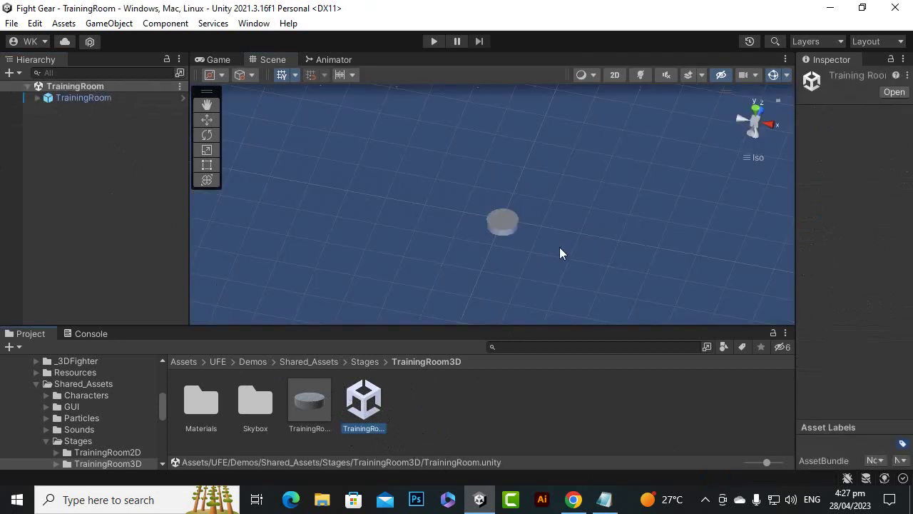
# Step: Inspect the child lights of the TrainingRoom object in the scene hierarchy and collapse it again
pyautogui.keyDown('alt'); pyautogui.moveTo(560, 255); pyautogui.dragTo(288, 247); pyautogui.keyUp('alt')
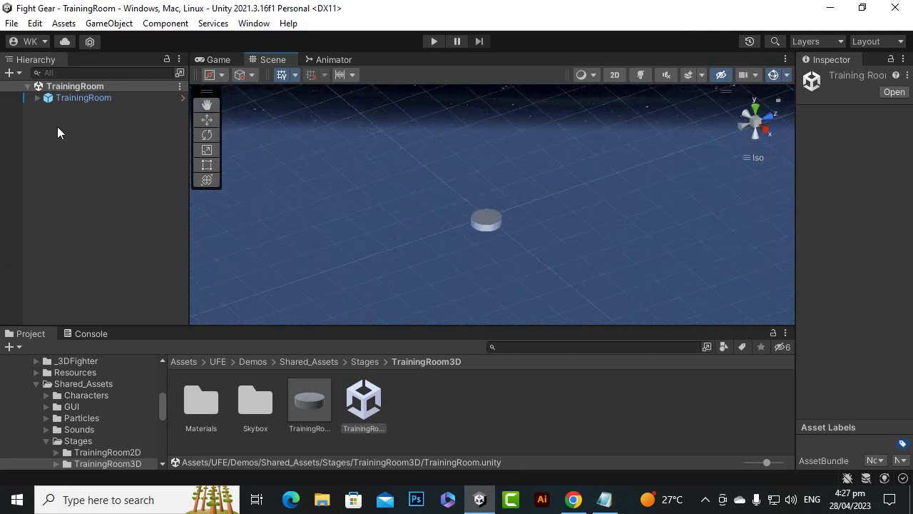
pyautogui.click(38, 98)
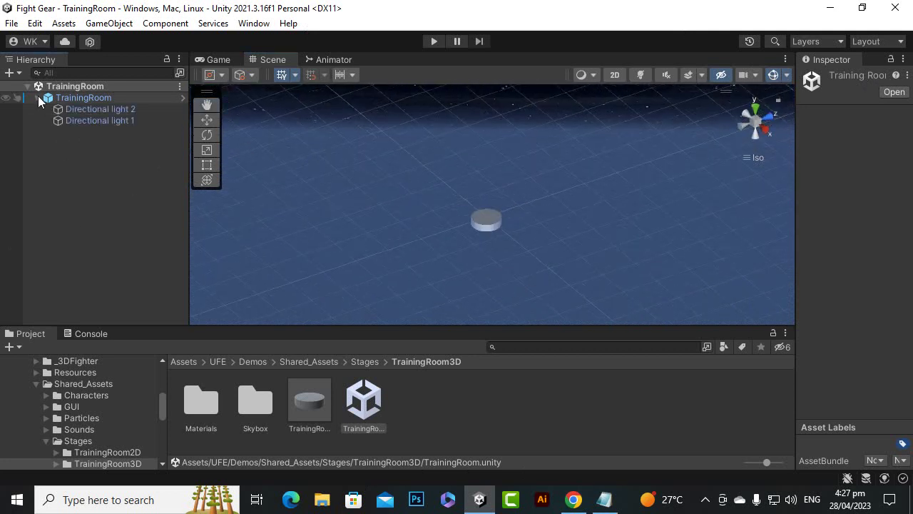
pyautogui.click(38, 98)
pyautogui.click(38, 99)
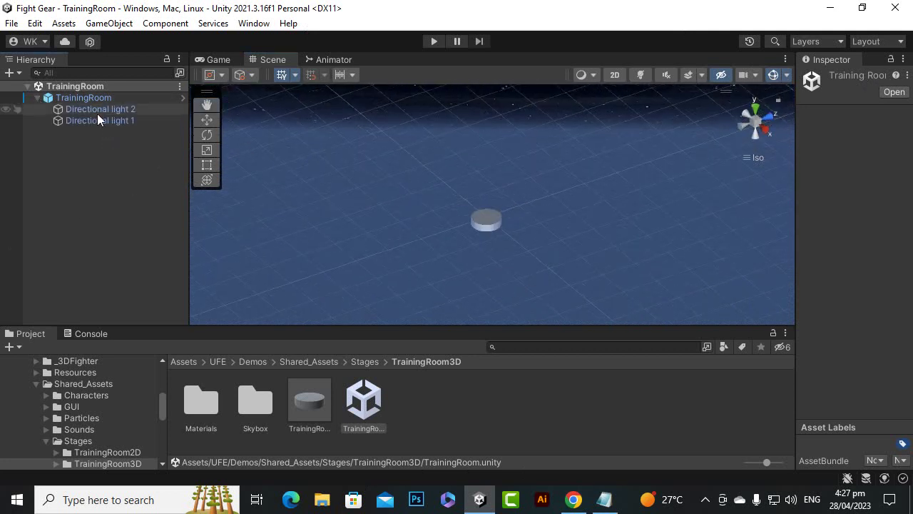
pyautogui.click(38, 99)
# Step: Select the round TrainingRoom stage and examine its floor and side walls up close from several angles
pyautogui.scroll(6, 580, 246)
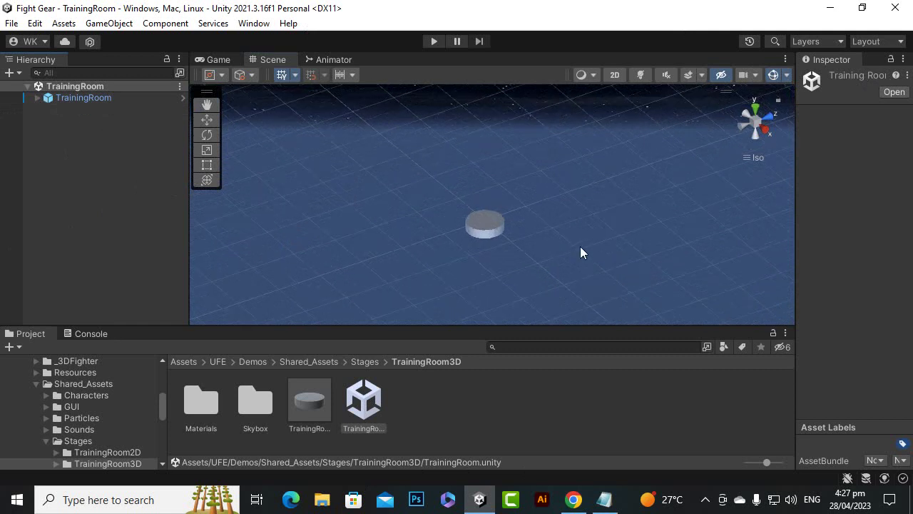
pyautogui.scroll(2, 501, 240)
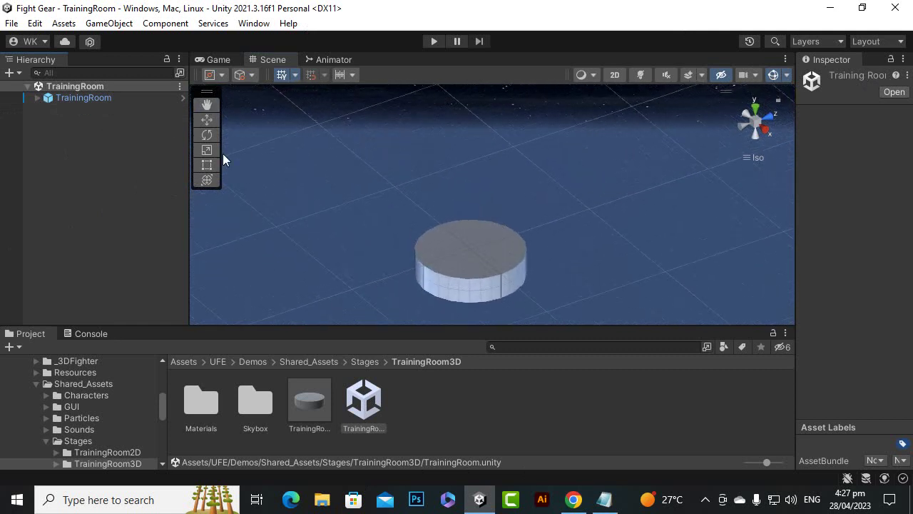
pyautogui.click(484, 285)
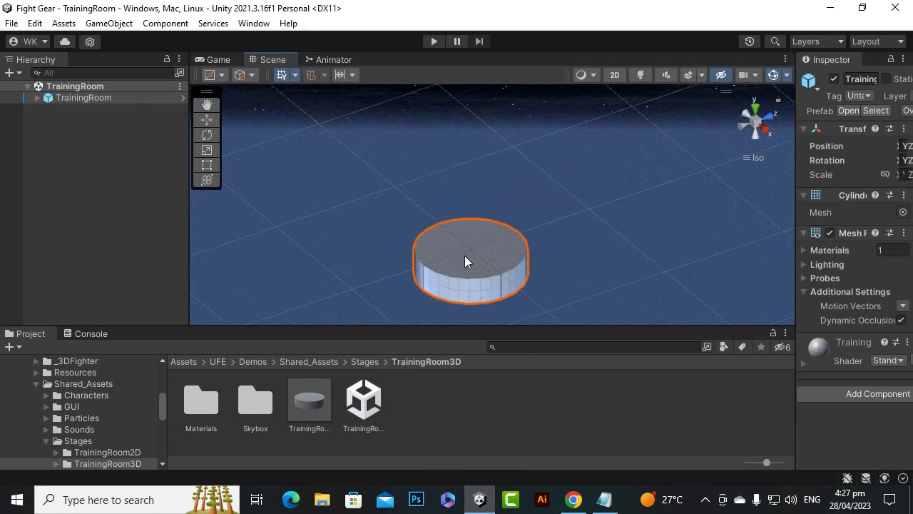
pyautogui.scroll(2, 464, 284)
pyautogui.scroll(2, 468, 283)
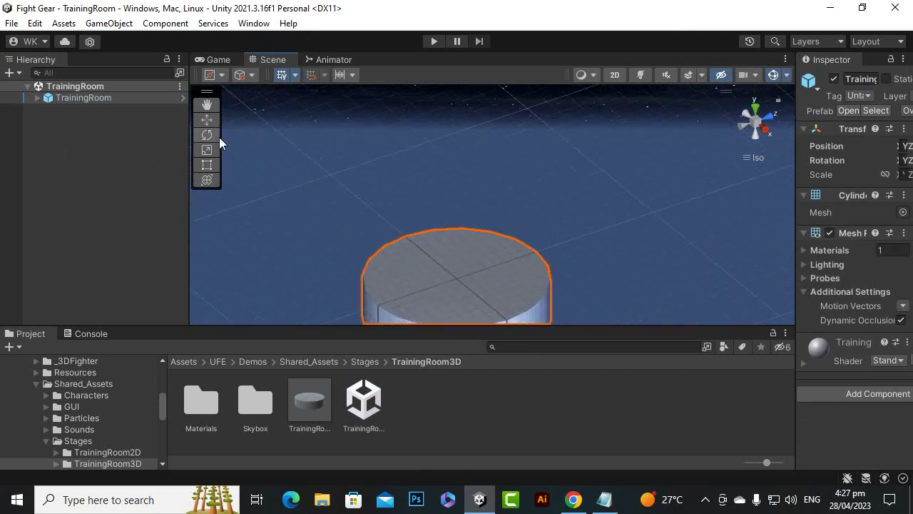
pyautogui.scroll(3, 457, 155)
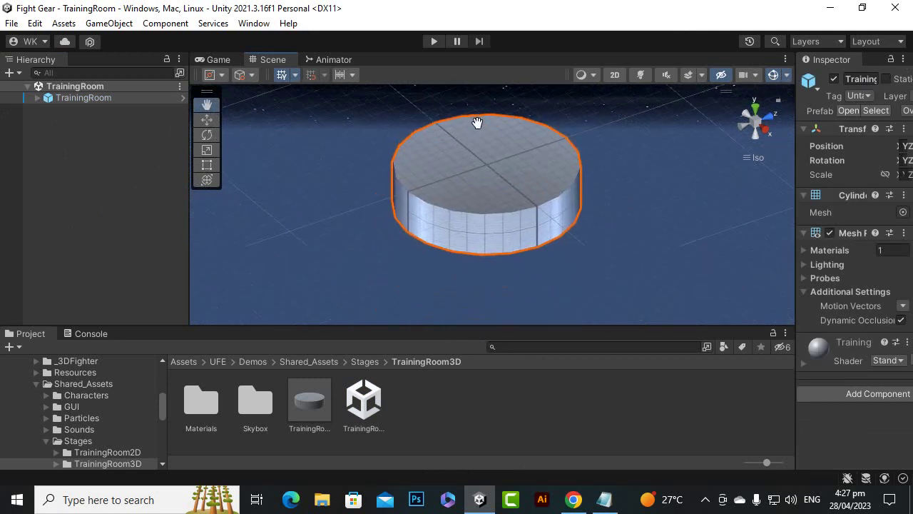
pyautogui.scroll(1, 528, 186)
pyautogui.scroll(2, 529, 185)
pyautogui.scroll(3, 529, 185)
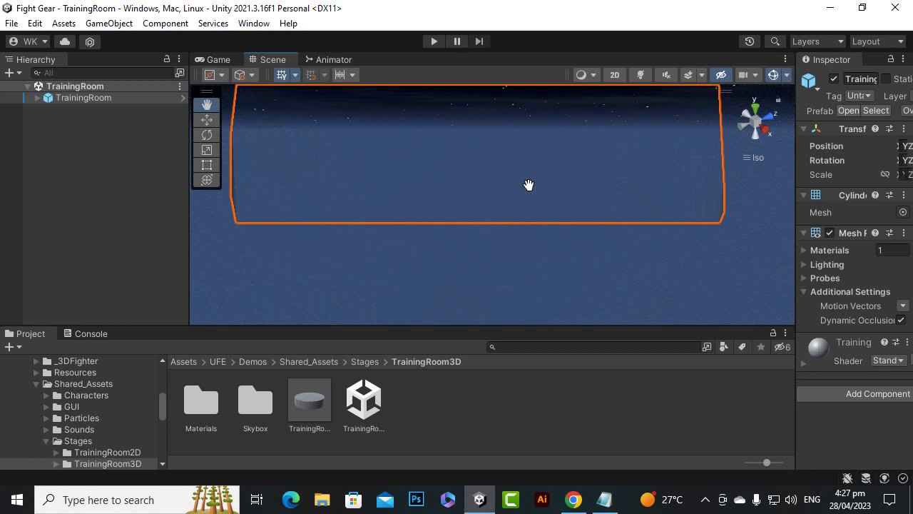
pyautogui.keyDown('alt'); pyautogui.moveTo(528, 185); pyautogui.dragTo(511, 20); pyautogui.keyUp('alt')
pyautogui.keyDown('alt'); pyautogui.moveTo(503, 286); pyautogui.dragTo(438, 197); pyautogui.keyUp('alt')
pyautogui.scroll(2, 448, 216)
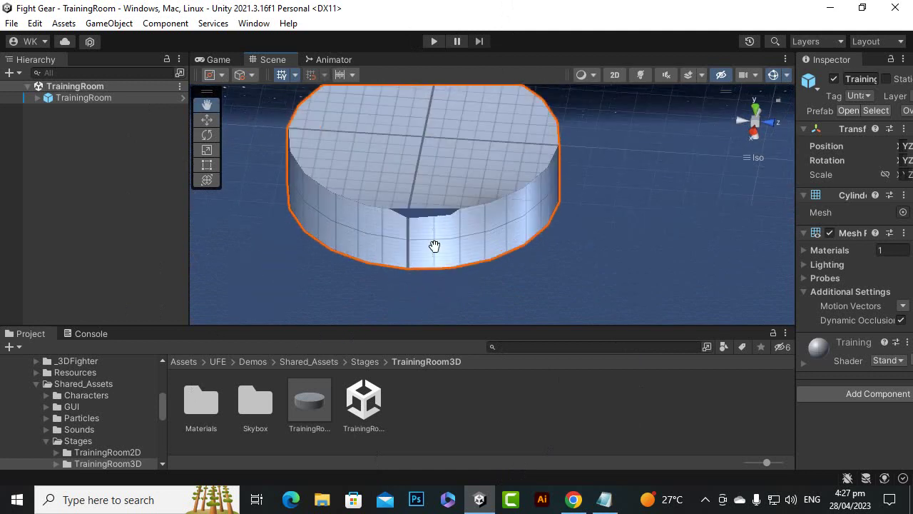
pyautogui.keyDown('alt'); pyautogui.moveTo(435, 246); pyautogui.dragTo(516, 197); pyautogui.keyUp('alt')
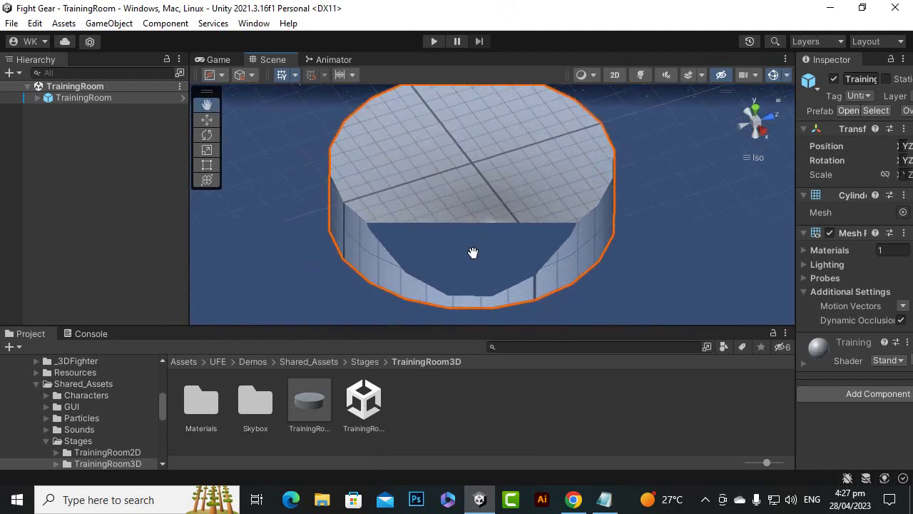
pyautogui.scroll(2, 473, 252)
pyautogui.scroll(-2, 478, 249)
pyautogui.scroll(3, 481, 250)
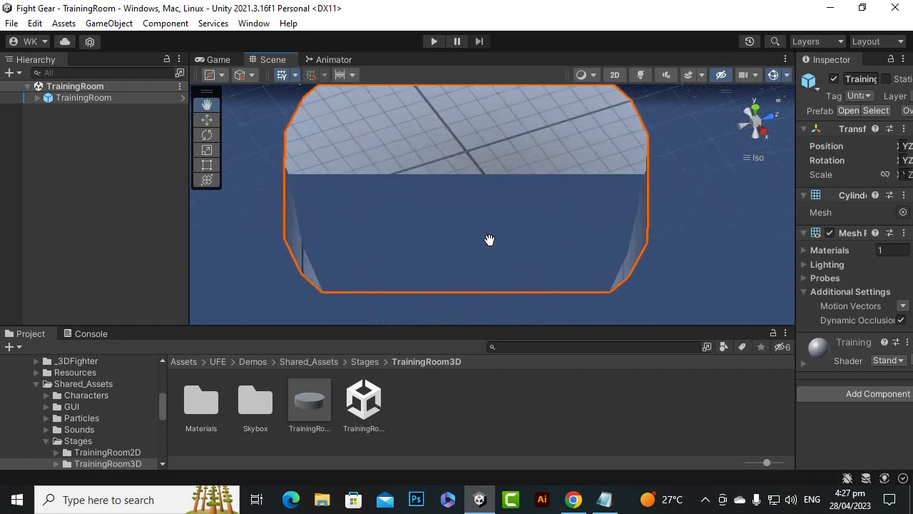
pyautogui.moveTo(489, 240); pyautogui.dragTo(572, 225)
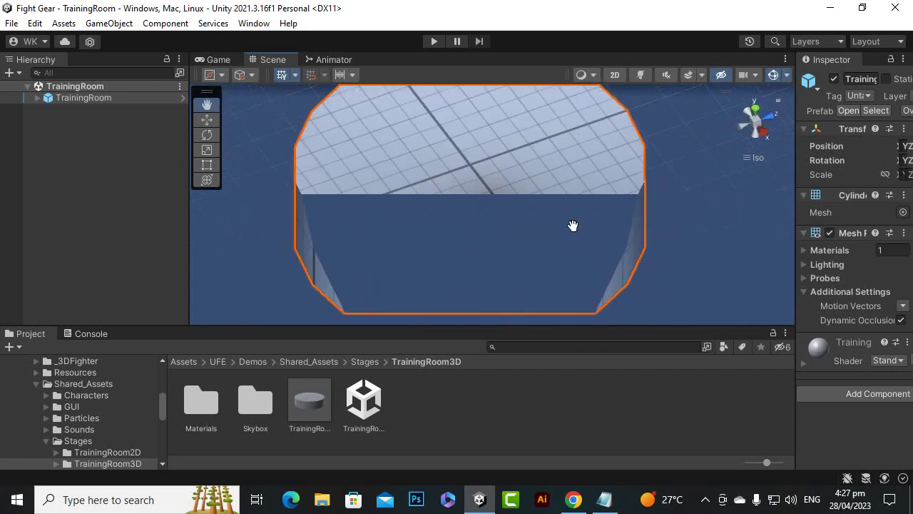
# Step: Reset all window layouts of the editor and confirm the revert
pyautogui.click(885, 43)
pyautogui.click(838, 257)
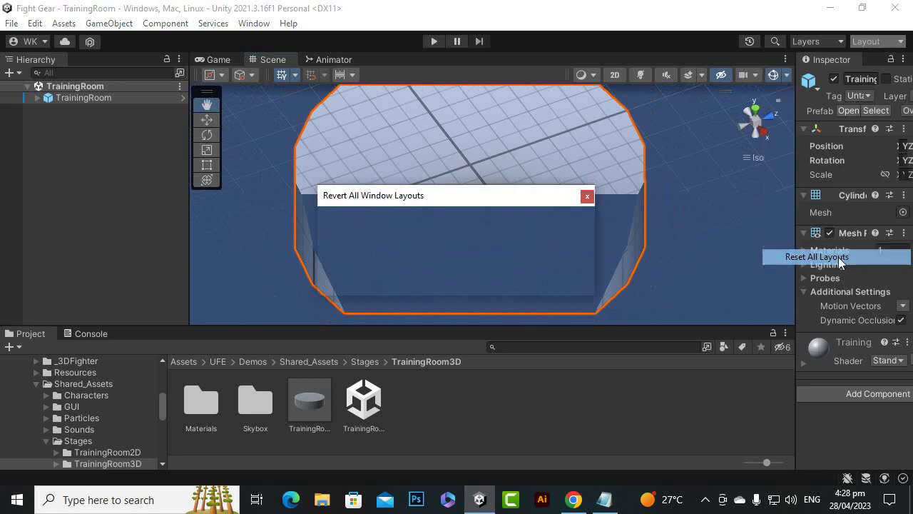
pyautogui.click(509, 282)
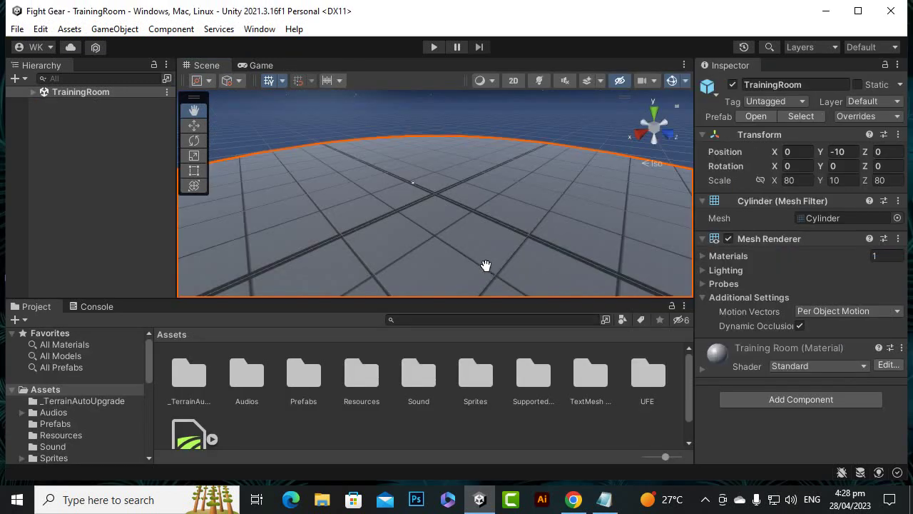
# Step: Examine the grid-patterned top surface of the stage and the crossing lines at its centre
pyautogui.scroll(2, 485, 260)
pyautogui.scroll(-4, 486, 258)
pyautogui.scroll(3, 483, 256)
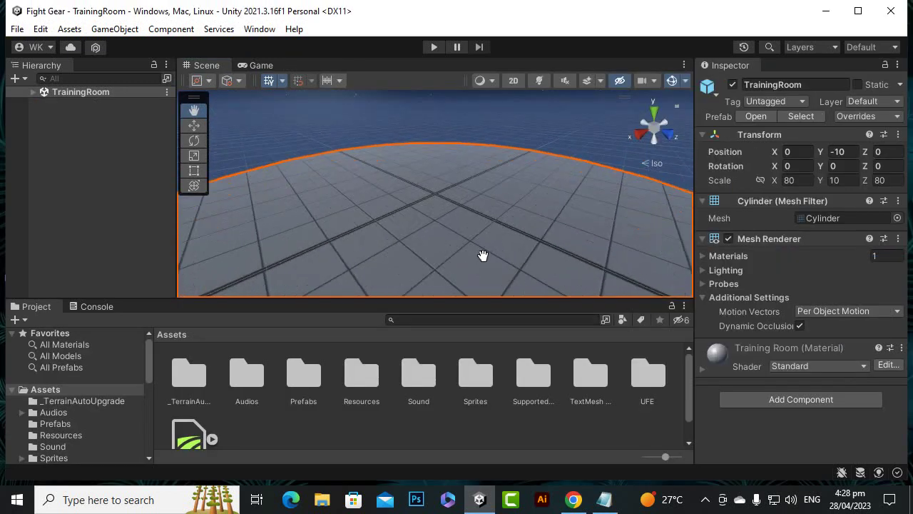
pyautogui.moveTo(483, 255); pyautogui.dragTo(431, 245, button='right')
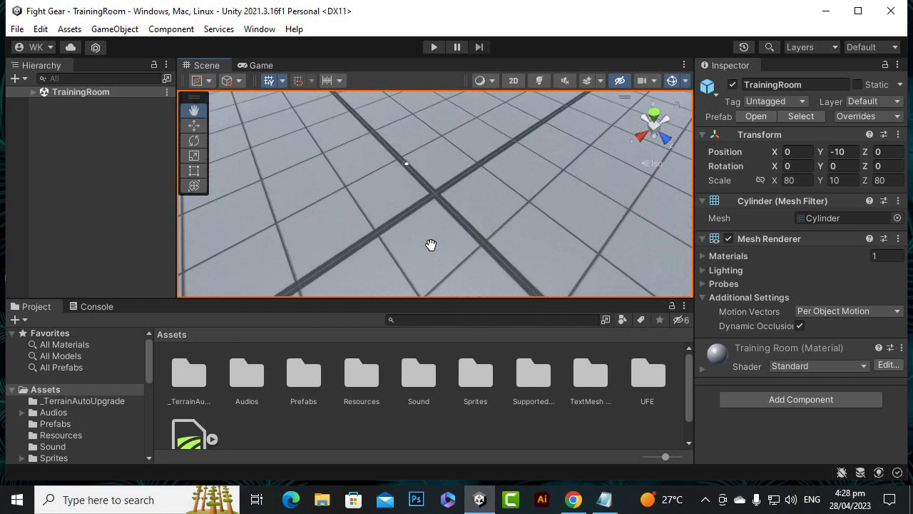
pyautogui.scroll(5, 431, 245)
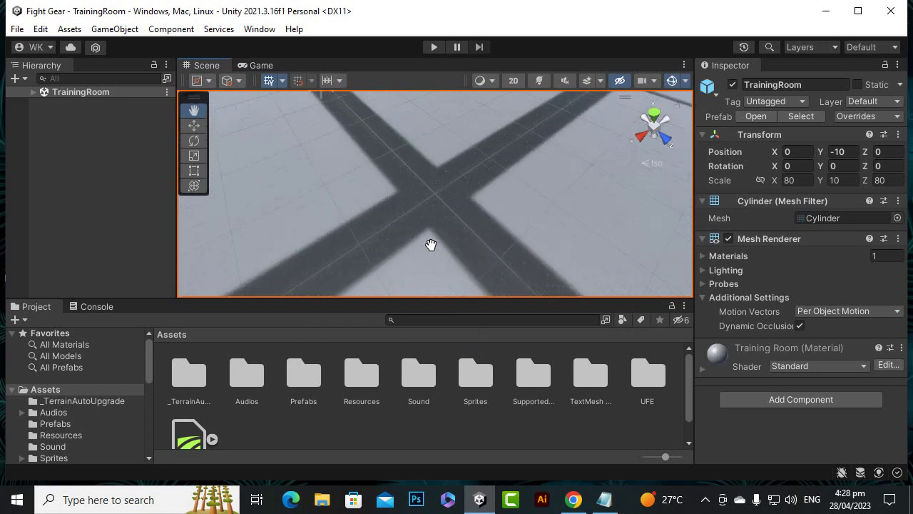
pyautogui.scroll(3, 431, 244)
pyautogui.scroll(-3, 483, 259)
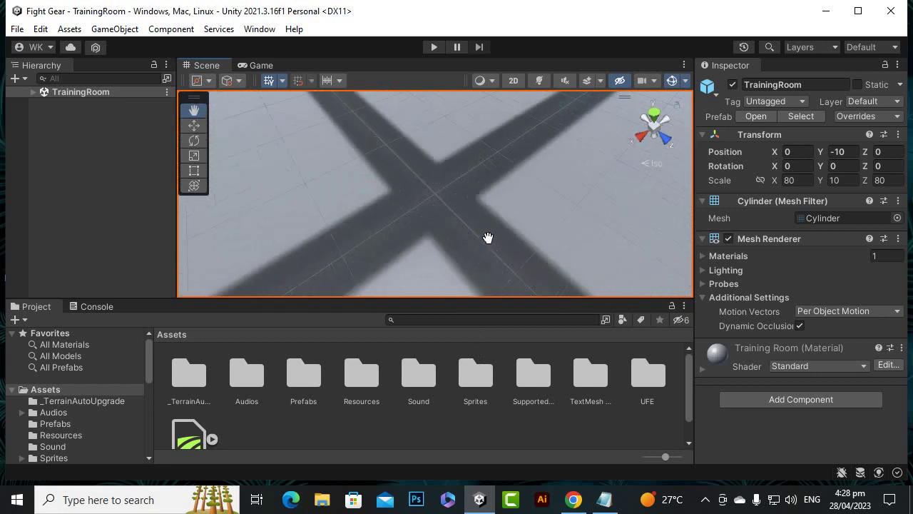
pyautogui.scroll(-5, 465, 224)
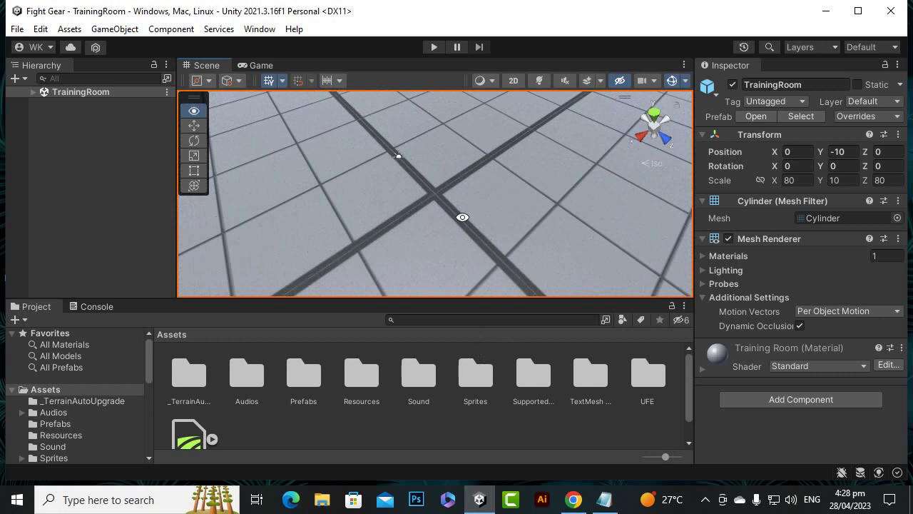
pyautogui.moveTo(462, 217); pyautogui.dragTo(491, 191, button='right')
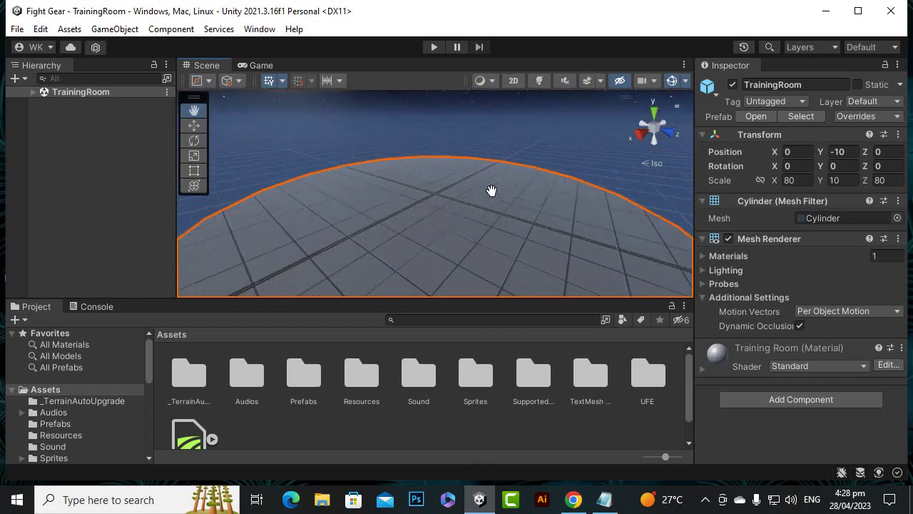
# Step: Frame the selected stage in the Scene view and examine its side wall against the skybox
pyautogui.press('f')
pyautogui.keyDown('alt'); pyautogui.moveTo(490, 198); pyautogui.dragTo(463, 206); pyautogui.keyUp('alt')
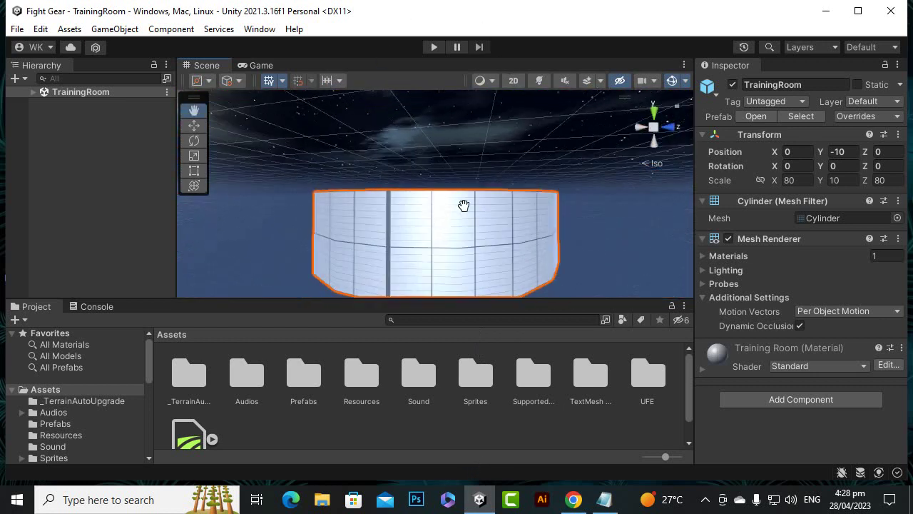
pyautogui.scroll(5, 464, 206)
pyautogui.scroll(-2, 463, 206)
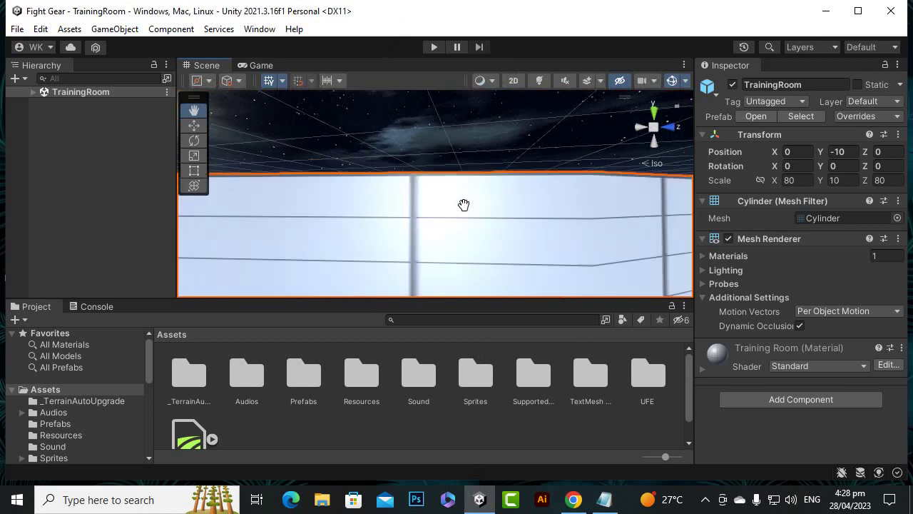
pyautogui.keyDown('alt'); pyautogui.moveTo(479, 191); pyautogui.dragTo(523, 208); pyautogui.keyUp('alt')
pyautogui.scroll(-5, 521, 235)
# Step: Expand the TrainingRoom scene in the hierarchy and review the X, Y and Z position of its stage object
pyautogui.click(33, 92)
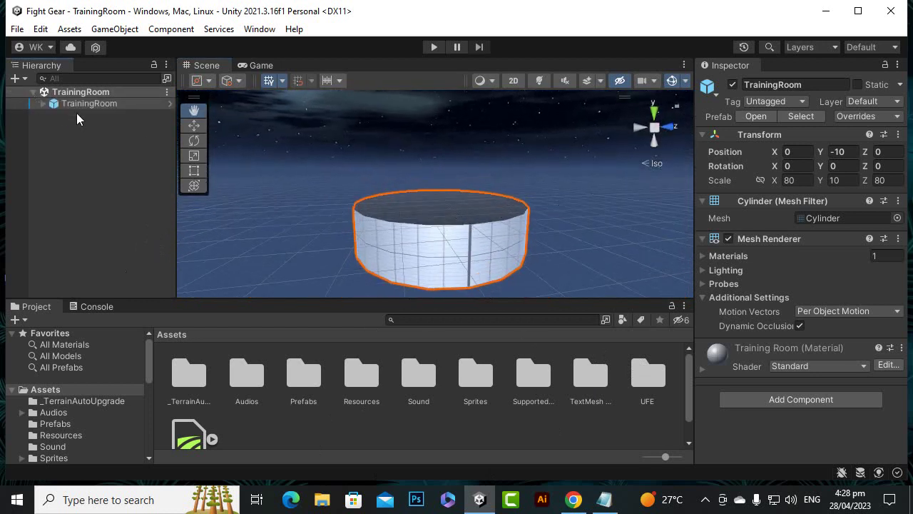
pyautogui.click(796, 152)
pyautogui.click(852, 152)
pyautogui.click(888, 152)
# Step: Select the TrainingRoom object, switch its Mesh Renderer off and on again, and clear the selection
pyautogui.click(66, 136)
pyautogui.click(77, 103)
pyautogui.click(728, 239)
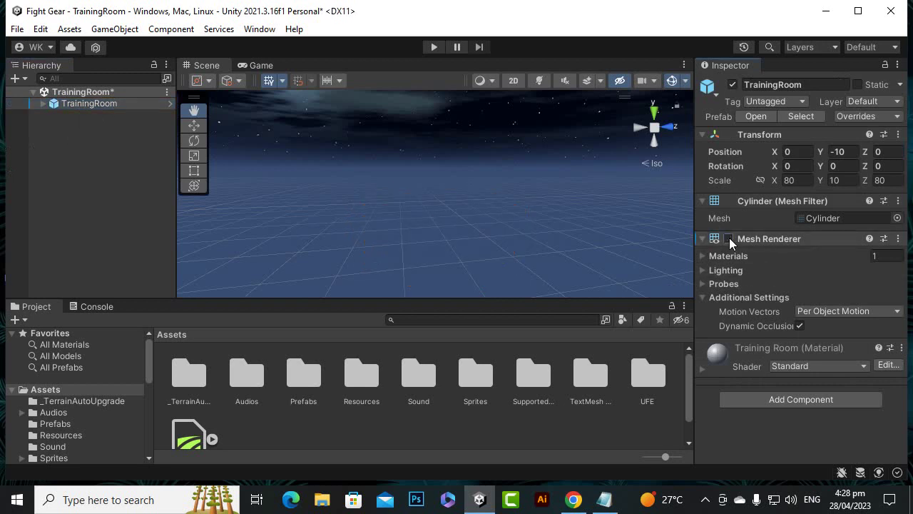
pyautogui.click(728, 238)
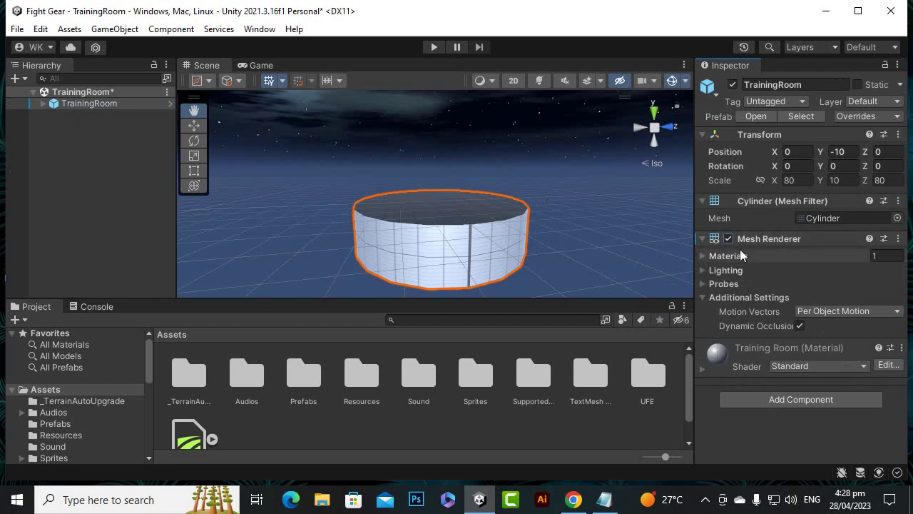
pyautogui.click(78, 179)
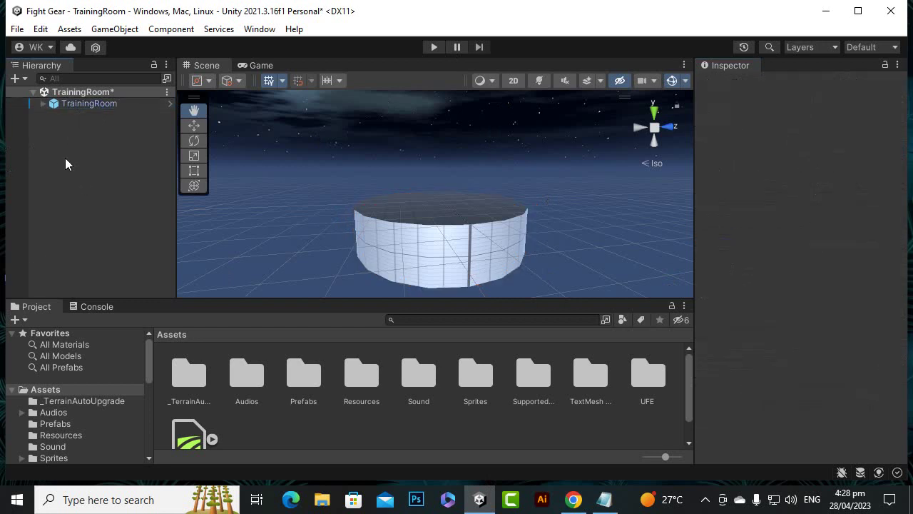
pyautogui.rightClick(57, 137)
pyautogui.click(25, 139)
pyautogui.click(705, 499)
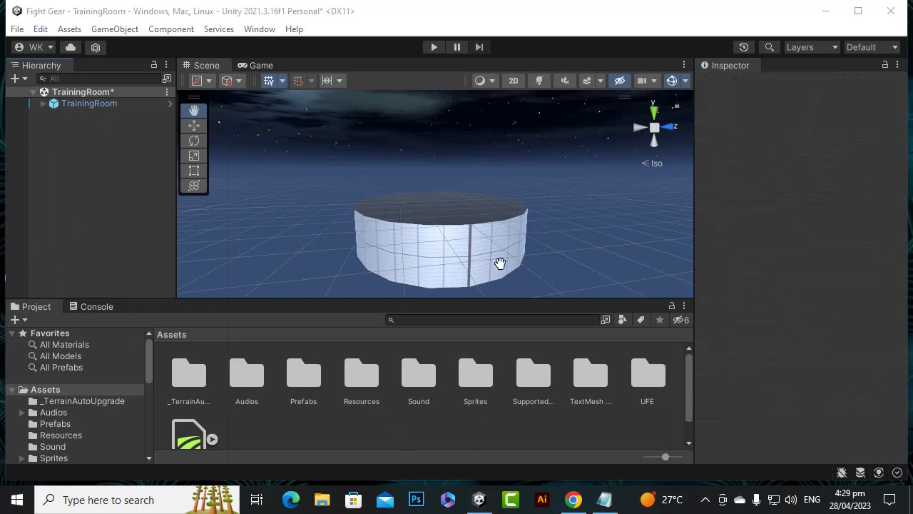